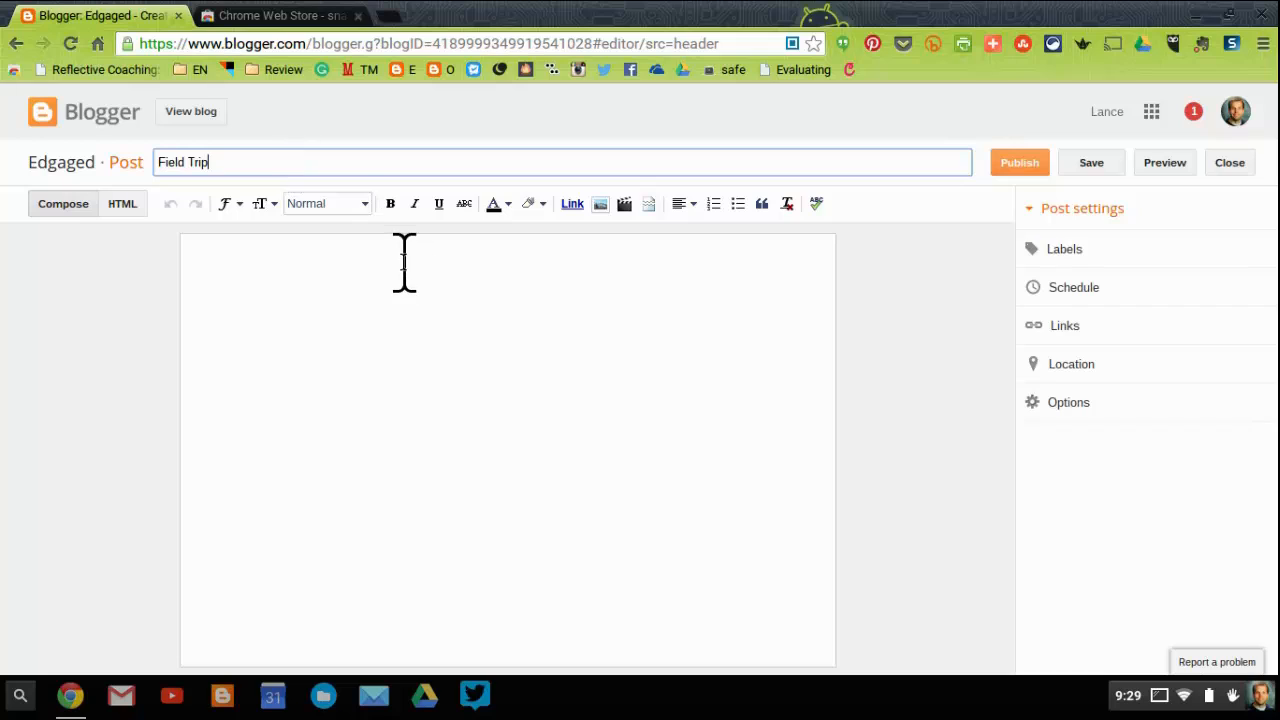
Write the post body: "We had a wonderful day at the zoo! We had ice cream. We saw lots of animals. We enjoyed the beautiful weather.".
{"action": "left_click", "coordinate": [404, 262]}
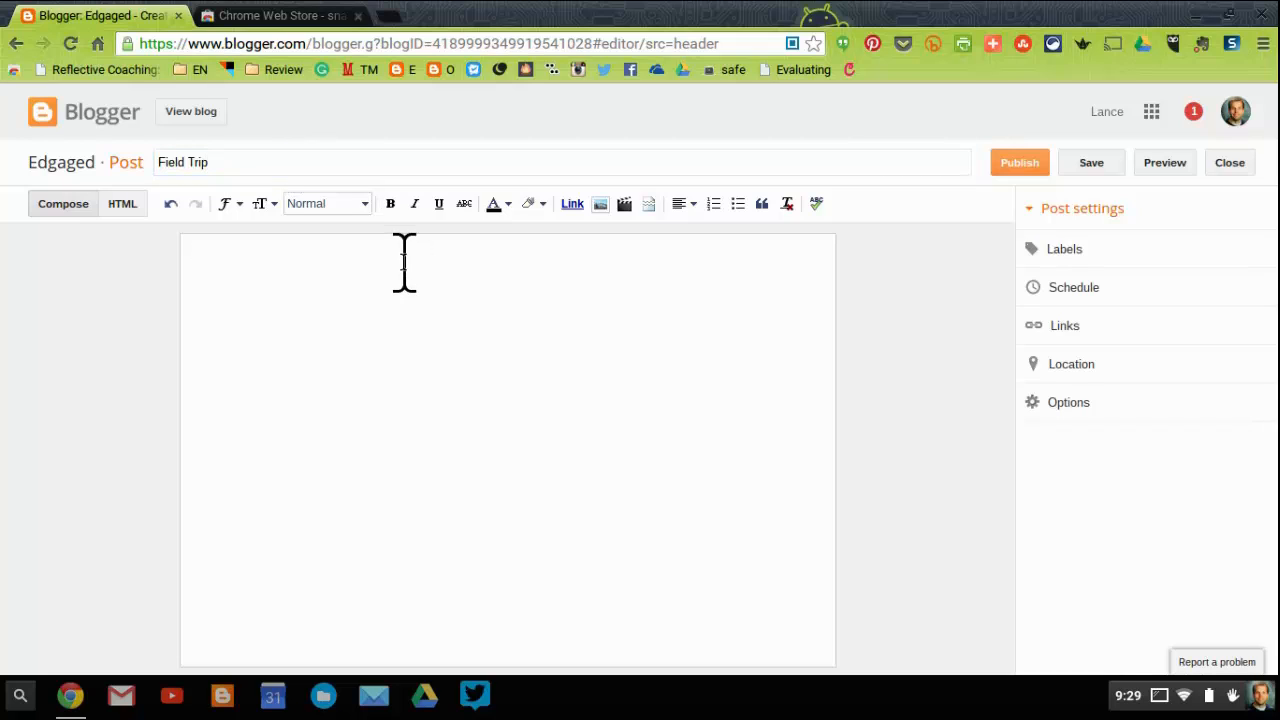
{"action": "type", "text": "We had a wonde"}
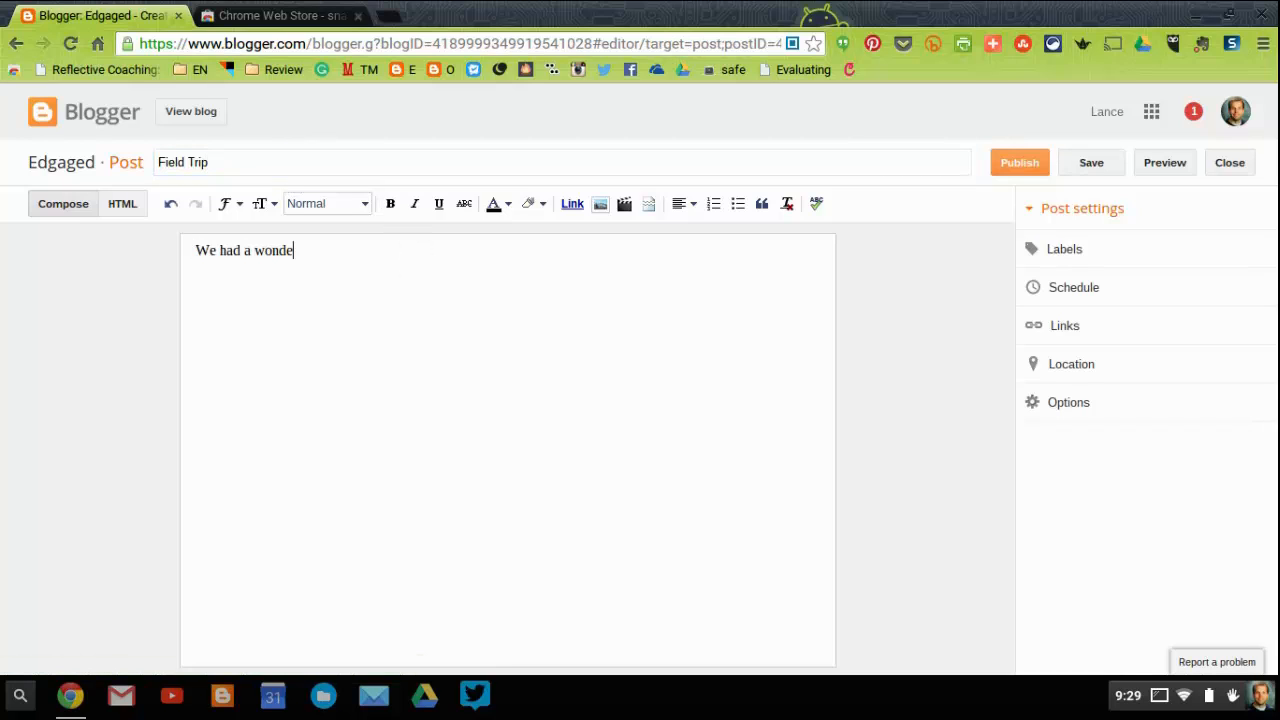
{"action": "type", "text": "rful day at the zoo! We had ice cream. We saw lots of animals. We enjoyed the bea"}
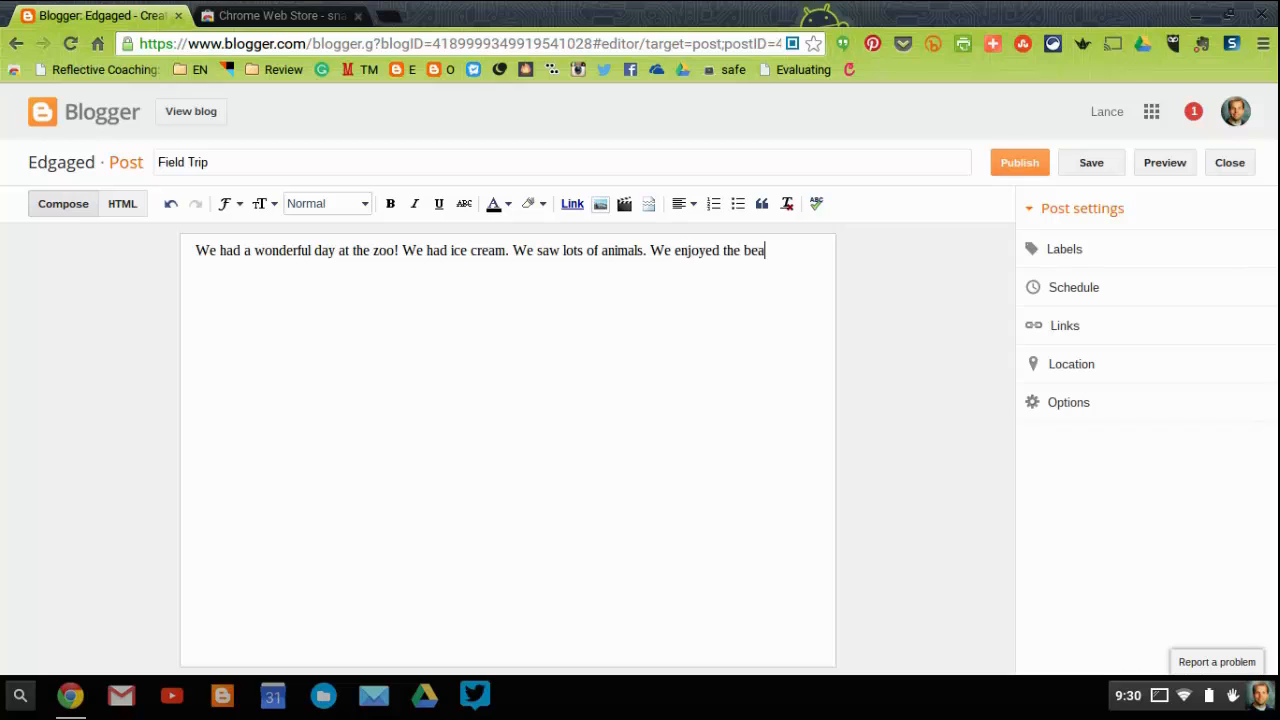
{"action": "type", "text": "utiful weather."}
Add blank lines above the zoo paragraph and centre the empty line directly above it.
{"action": "key", "text": "Return"}
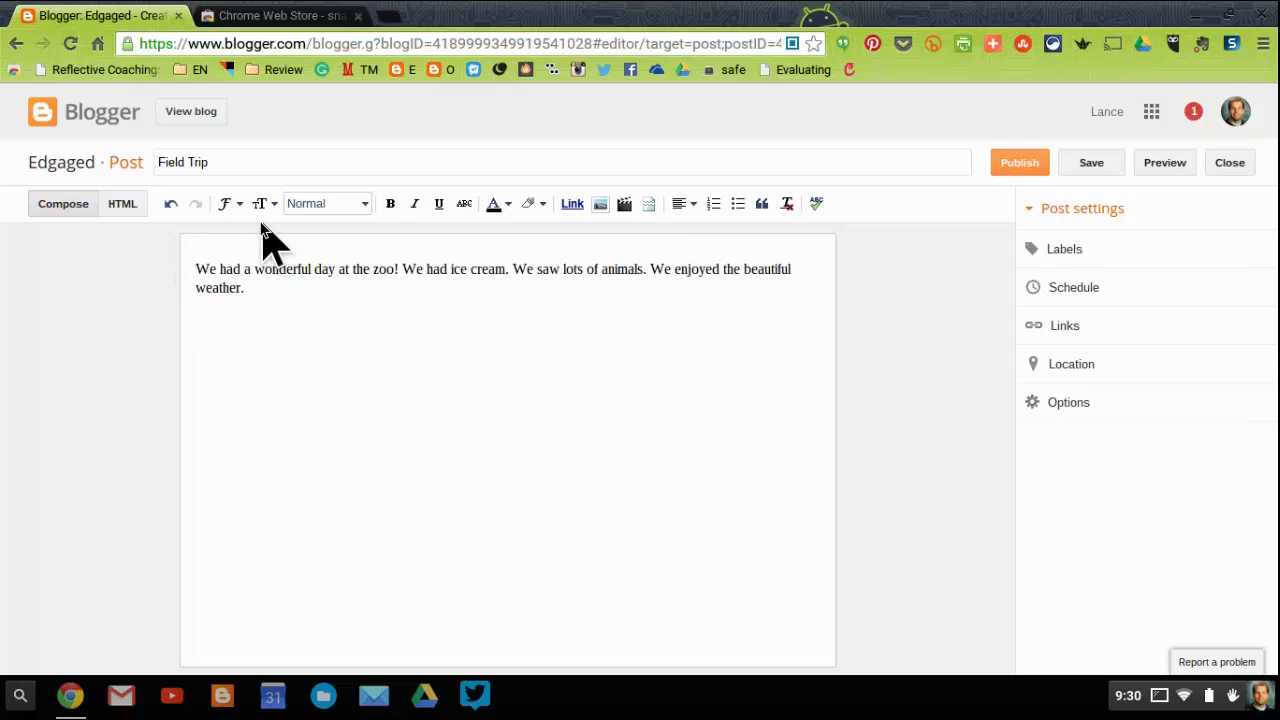
{"action": "key", "text": "Return"}
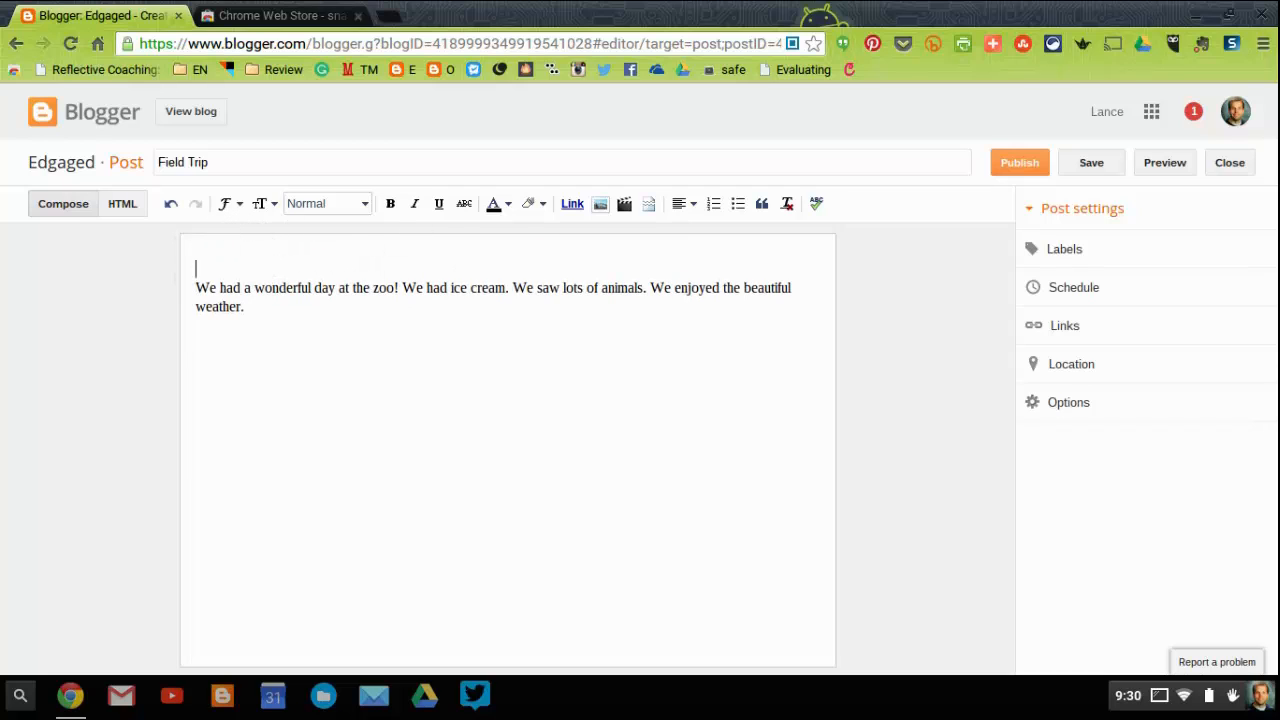
{"action": "left_click", "coordinate": [681, 213]}
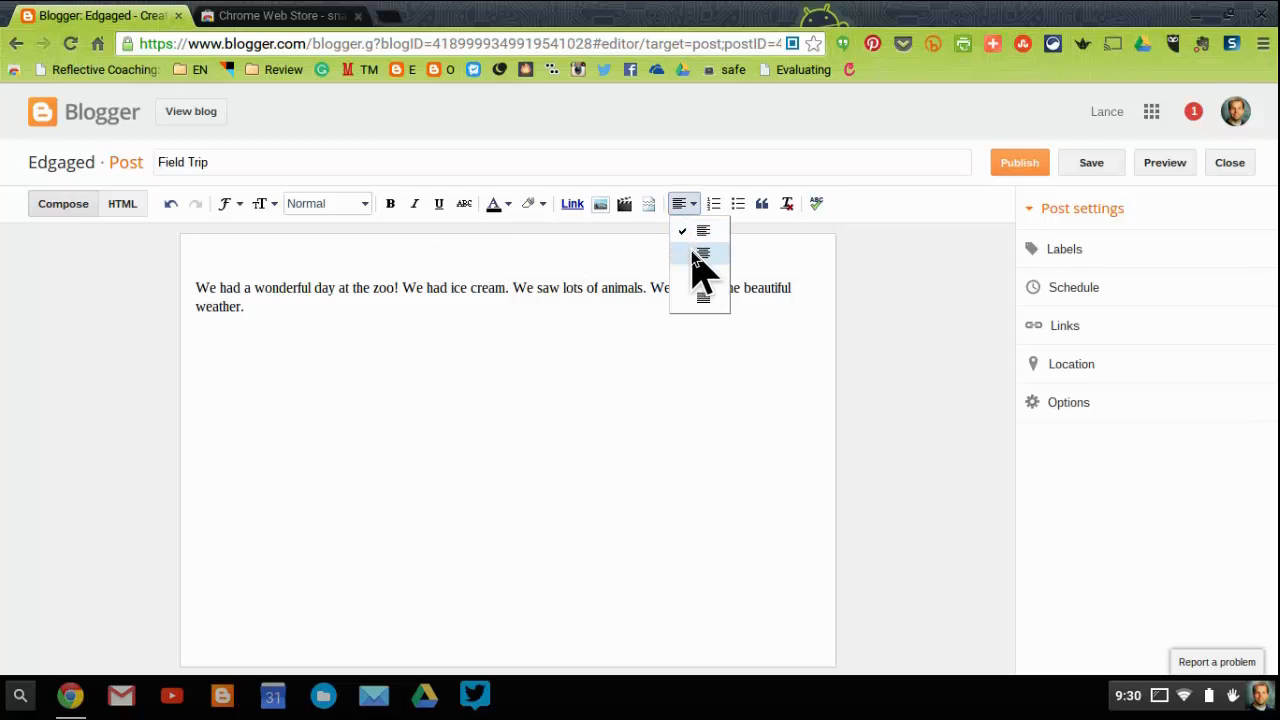
{"action": "left_click", "coordinate": [698, 262]}
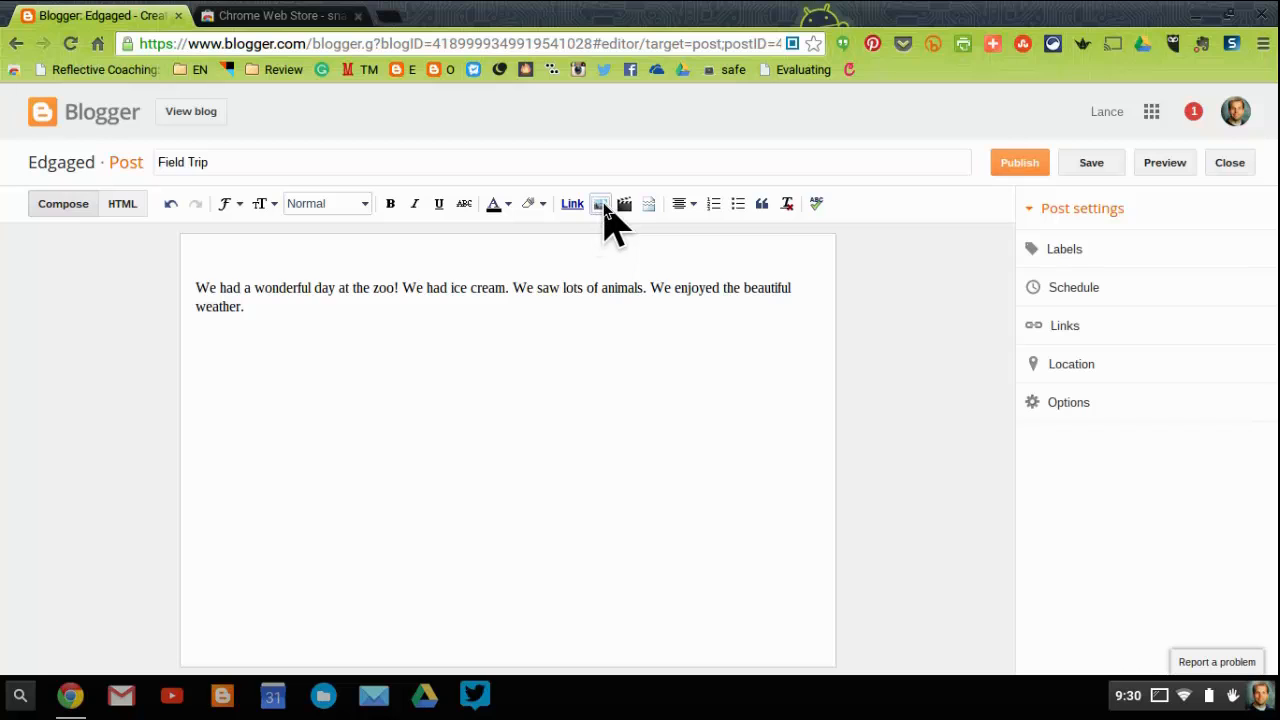
Upload Untitled video (9).avi from the TechSmith folder in My Drive through the post's image insertion.
{"action": "left_click", "coordinate": [601, 206]}
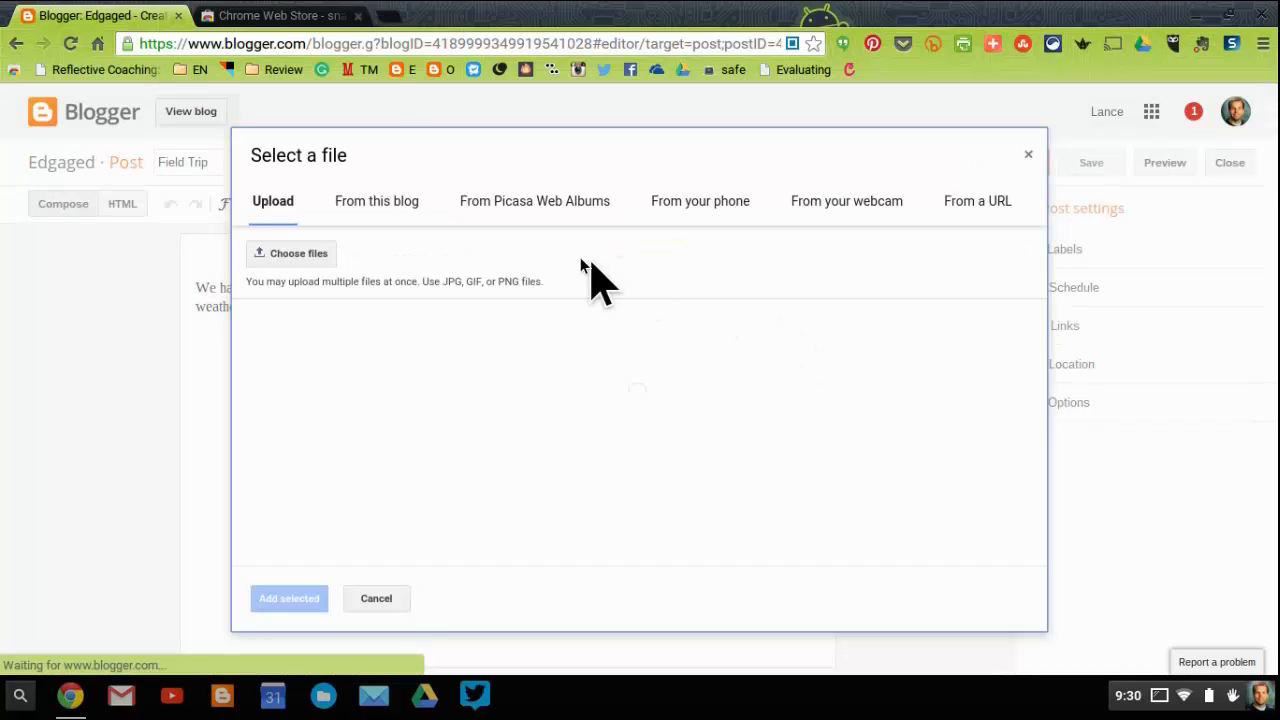
{"action": "left_click", "coordinate": [297, 258]}
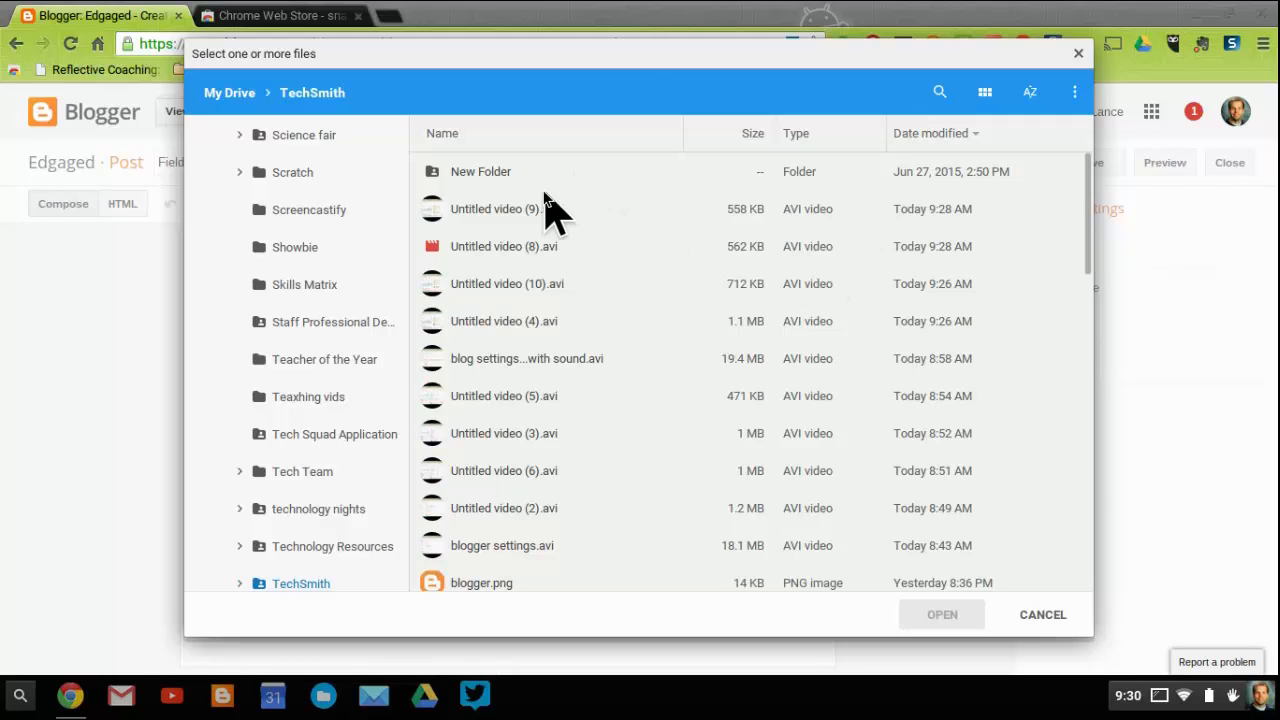
{"action": "left_click", "coordinate": [528, 222]}
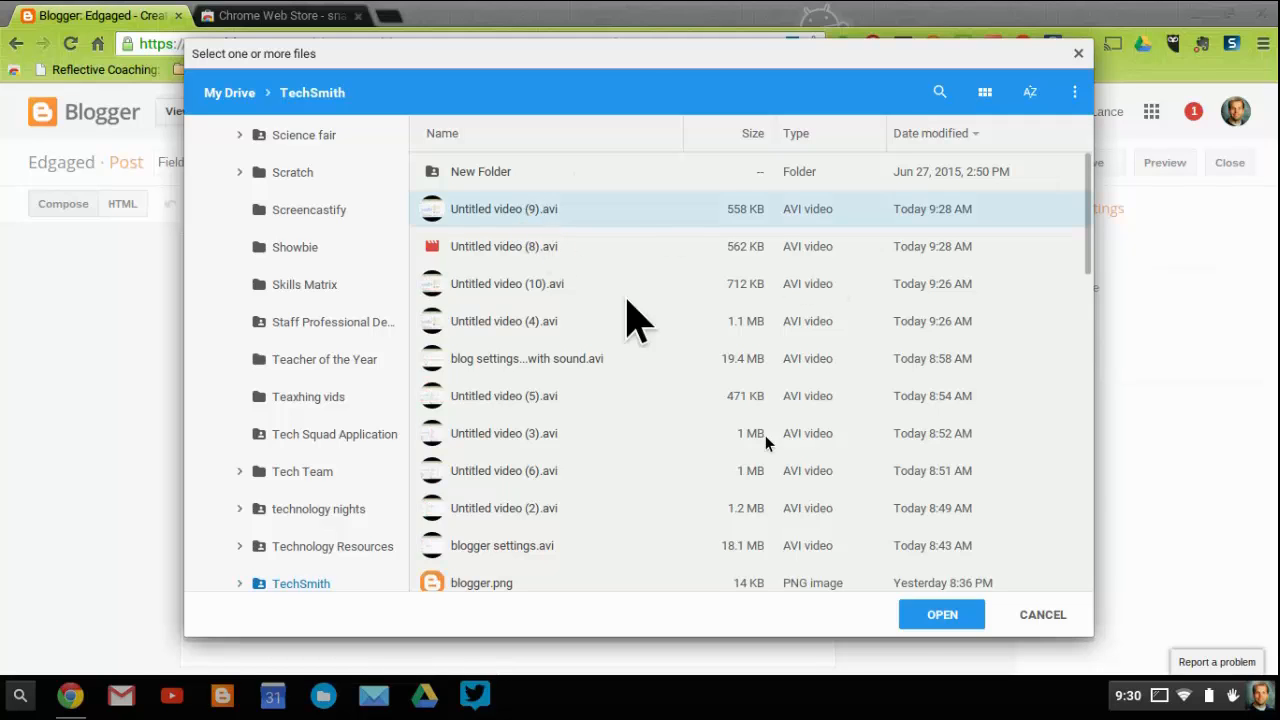
{"action": "left_click", "coordinate": [935, 614]}
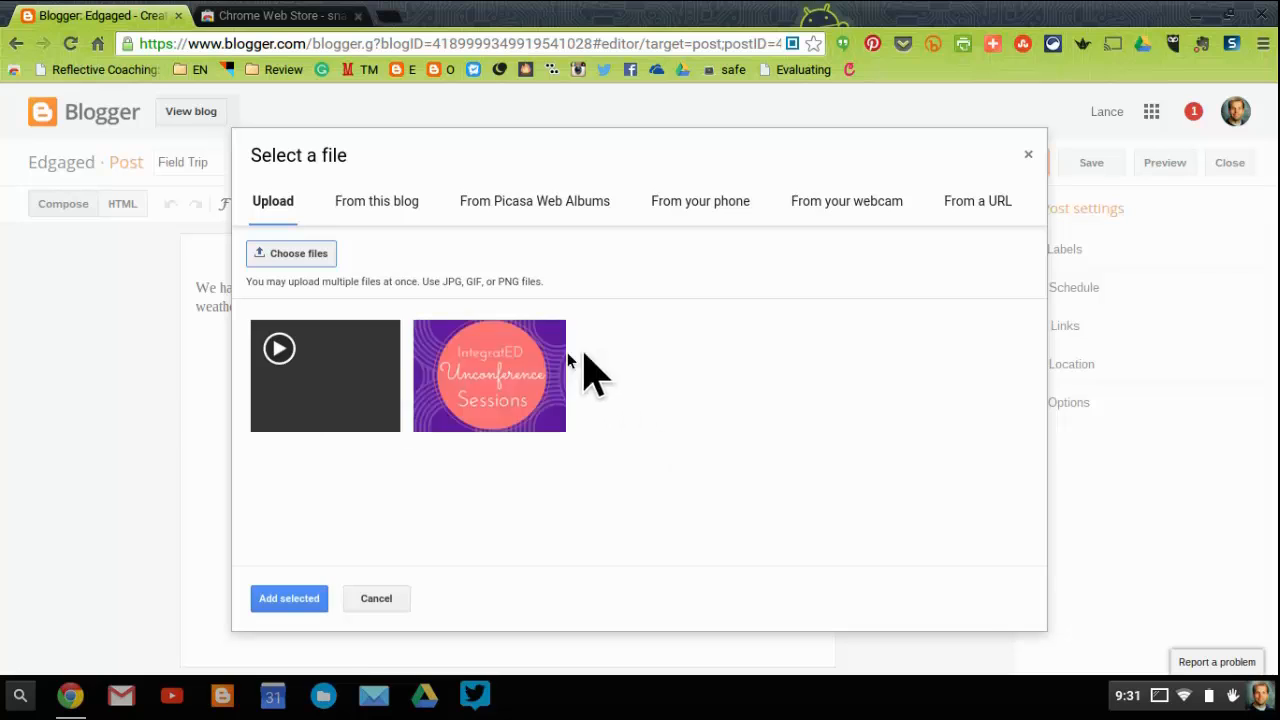
Insert the IntegratED Unconference Sessions image on the centred line above the zoo paragraph.
{"action": "left_click", "coordinate": [520, 390]}
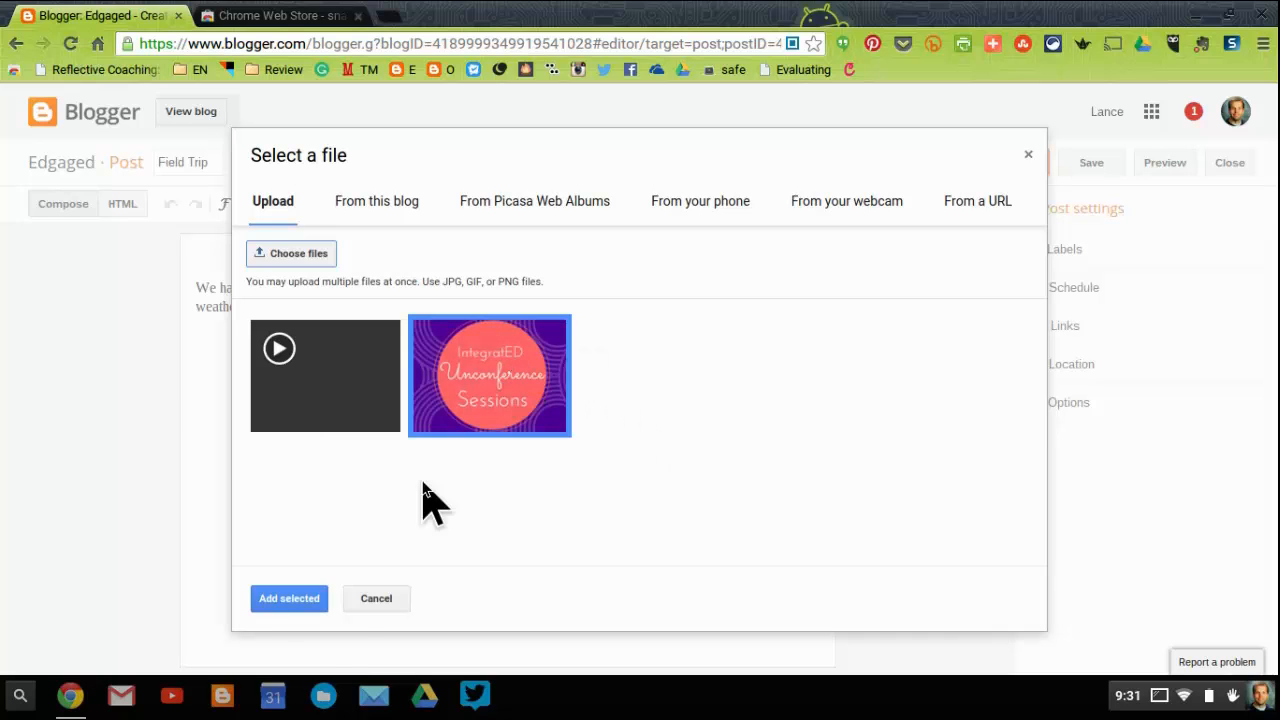
{"action": "left_click", "coordinate": [303, 608]}
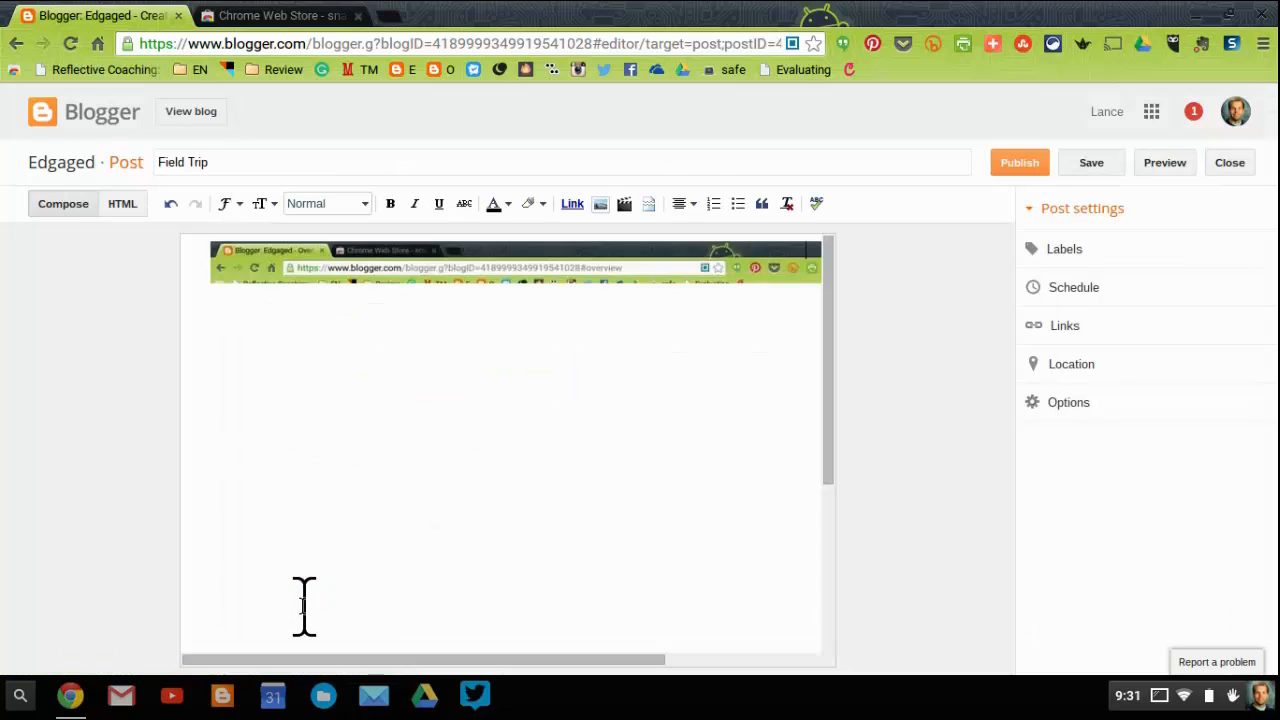
{"action": "left_click", "coordinate": [393, 352]}
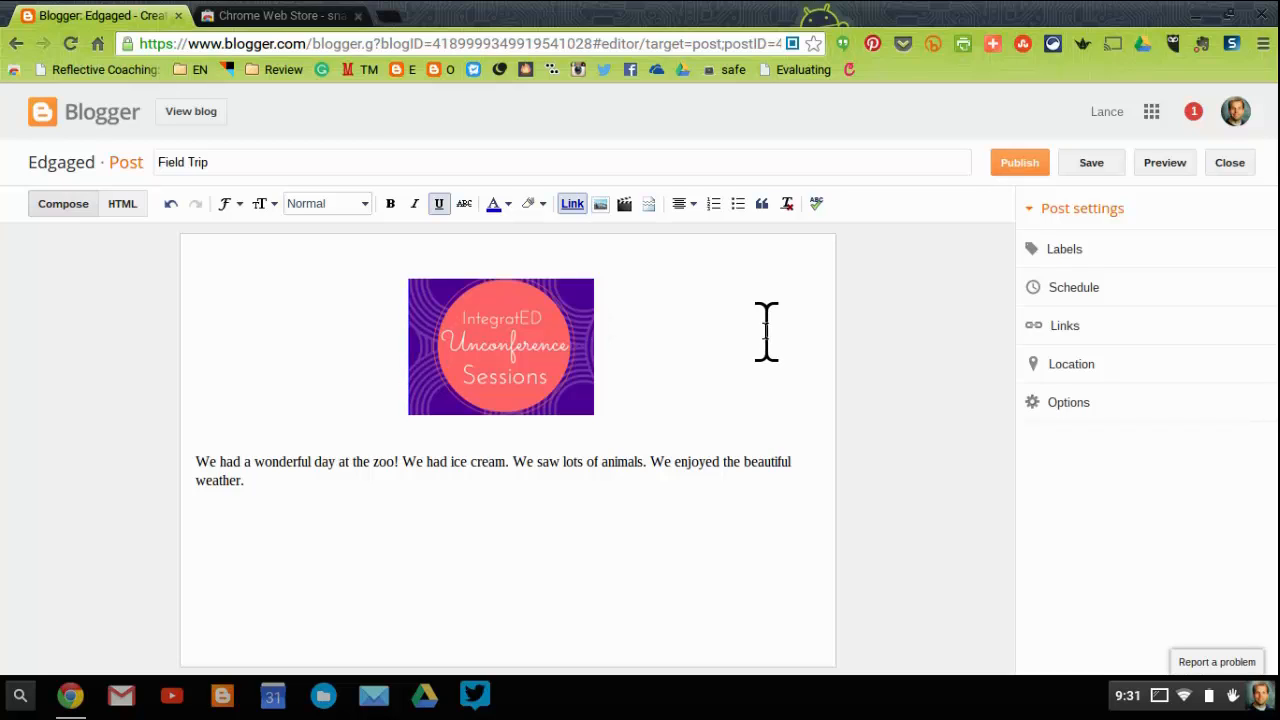
Open the post's image insertion again and, in a new browser tab, search Google for "fort wayne children's zoo".
{"action": "left_click", "coordinate": [599, 205]}
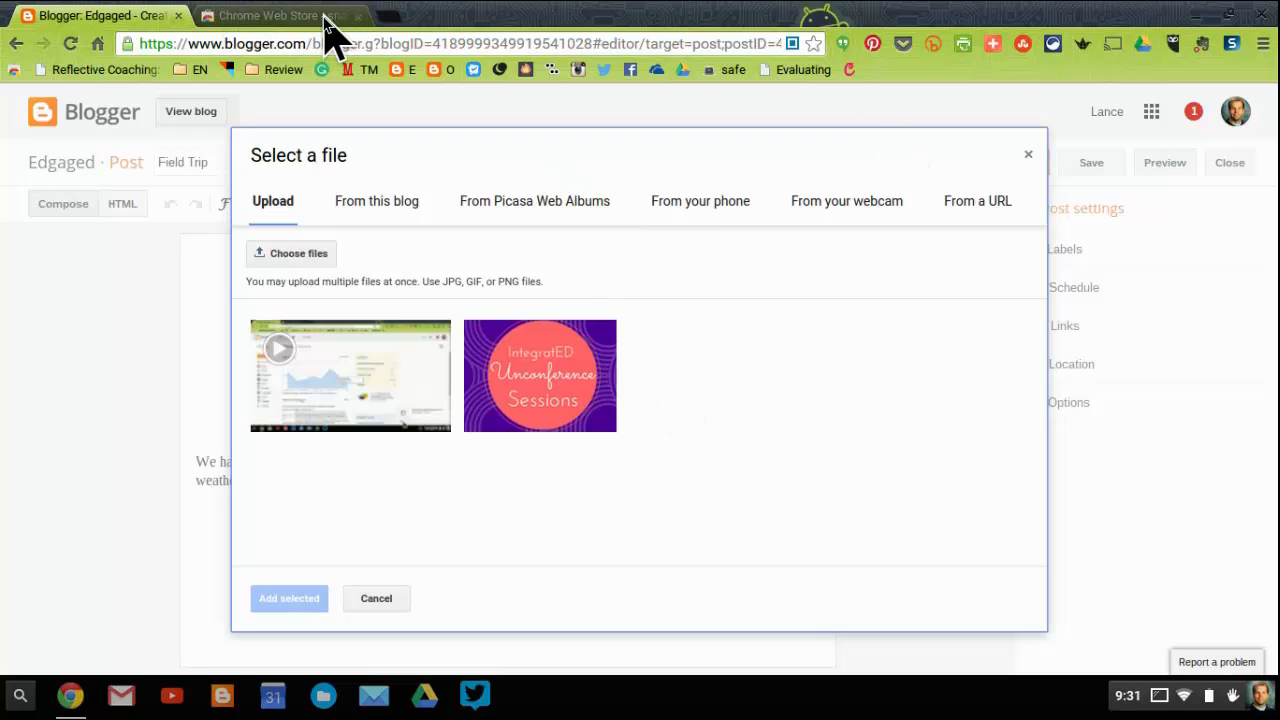
{"action": "left_click", "coordinate": [390, 16]}
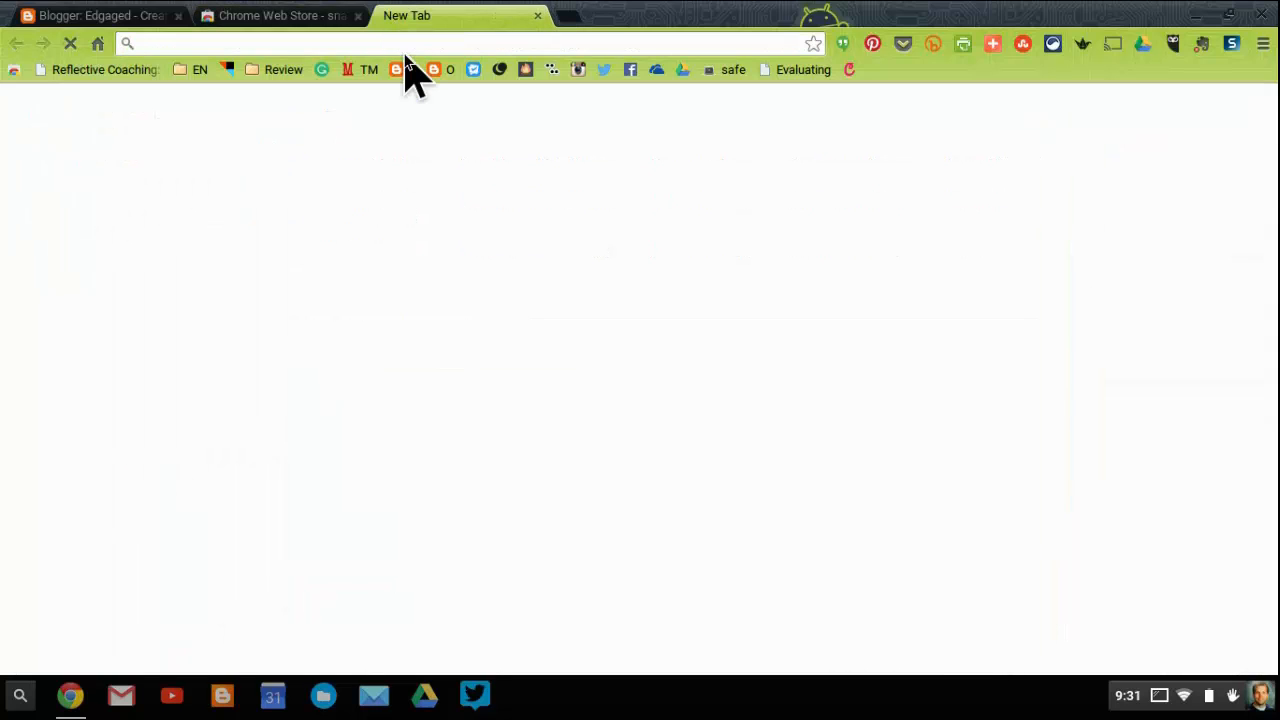
{"action": "type", "text": "fort"}
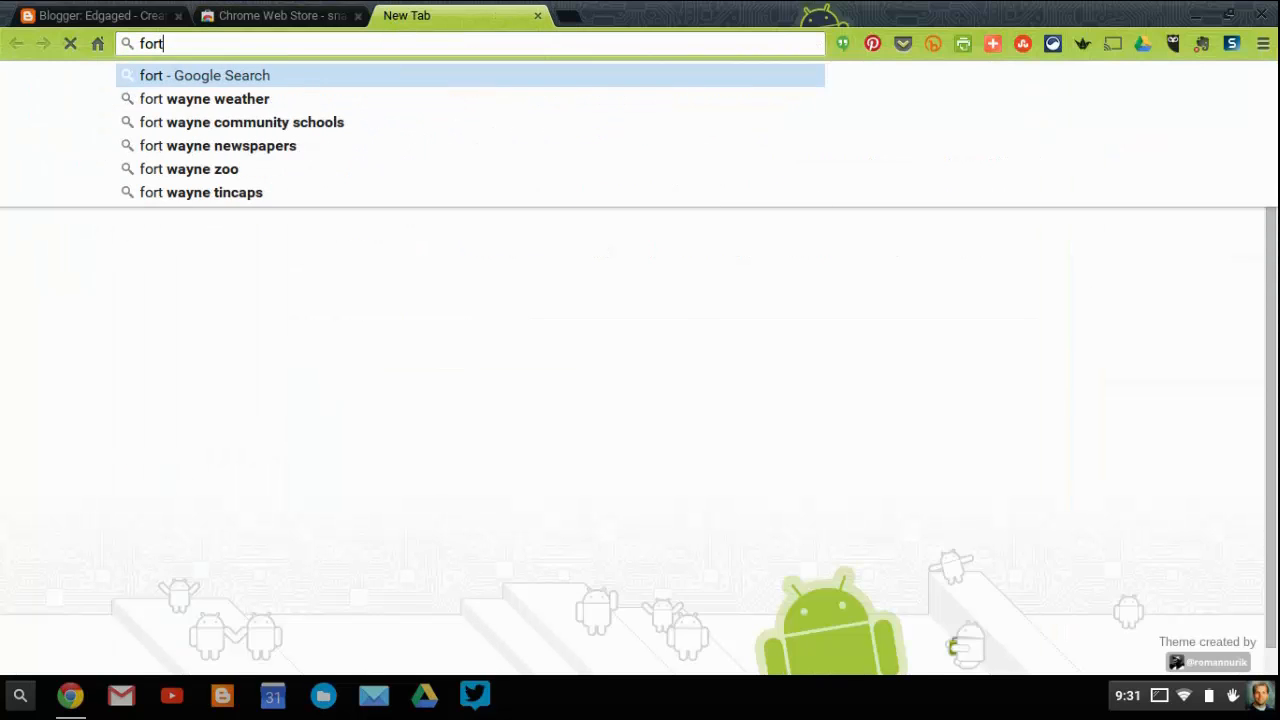
{"action": "type", "text": " wayne children's s"}
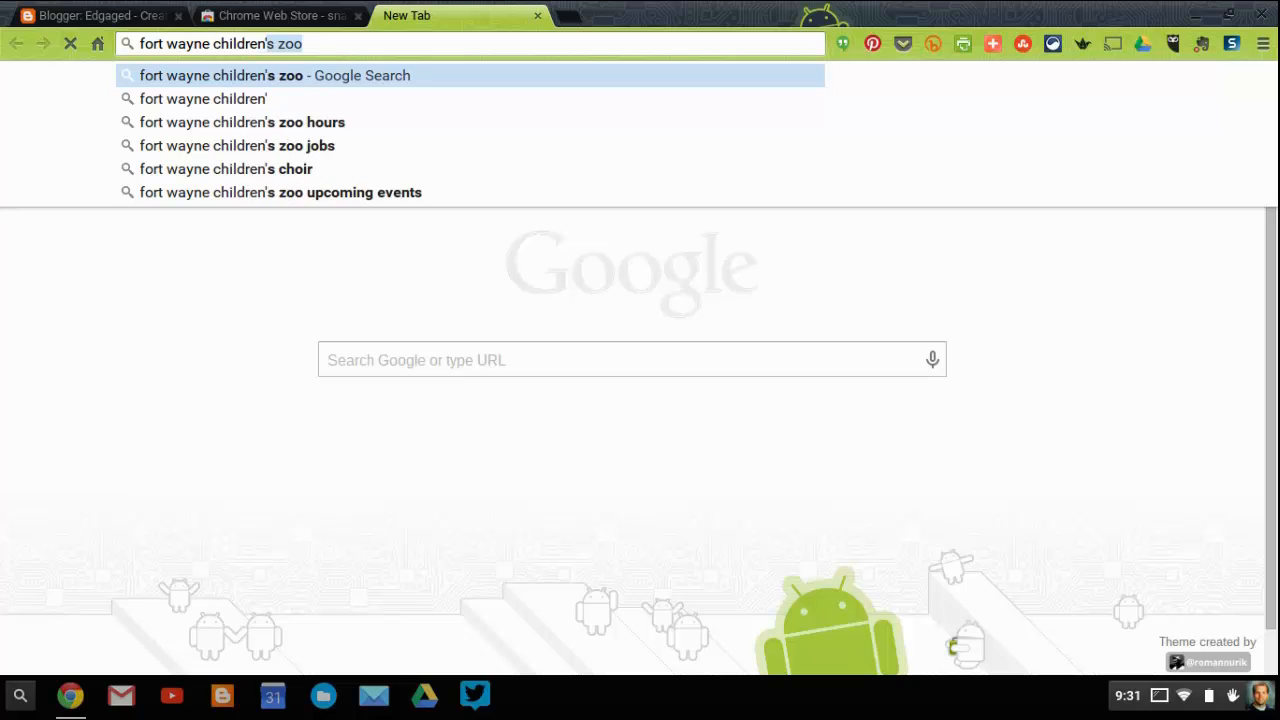
{"action": "key", "text": "BackSpace"}
{"action": "type", "text": "zoo"}
{"action": "key", "text": "Return"}
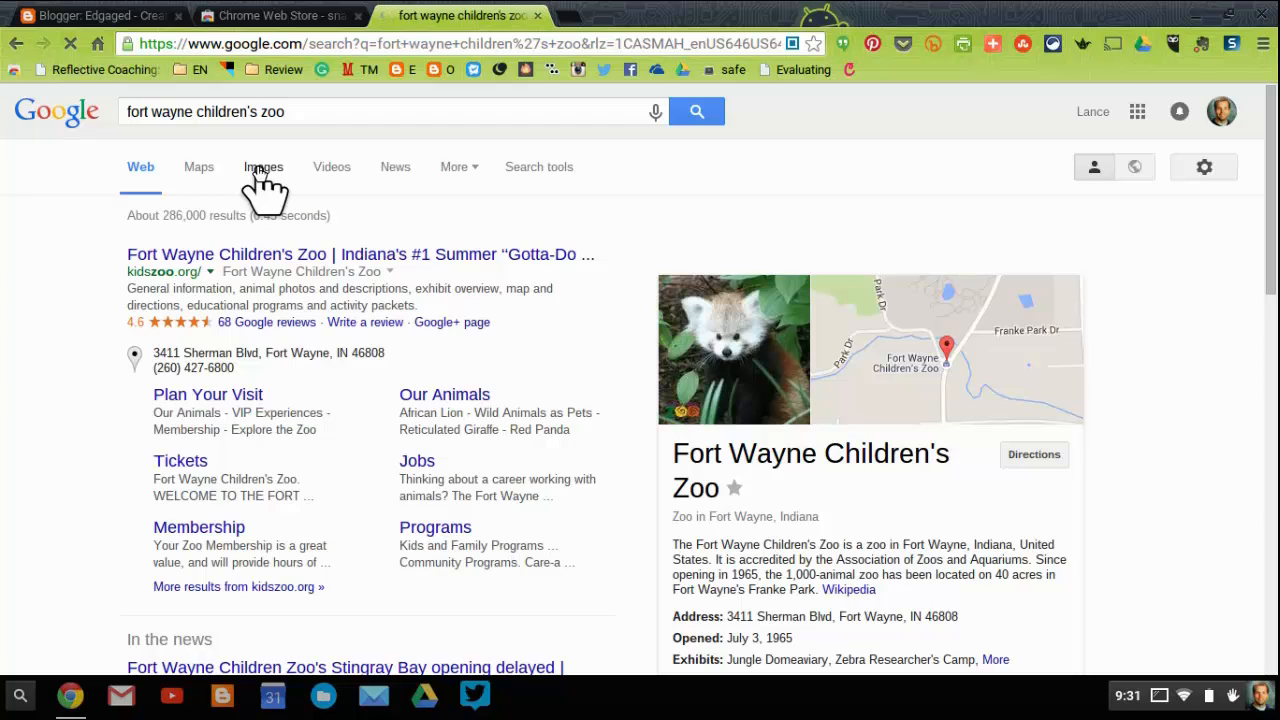
Show the image results for the zoo and filter them by usage rights to Labeled for noncommercial reuse.
{"action": "left_click", "coordinate": [263, 170]}
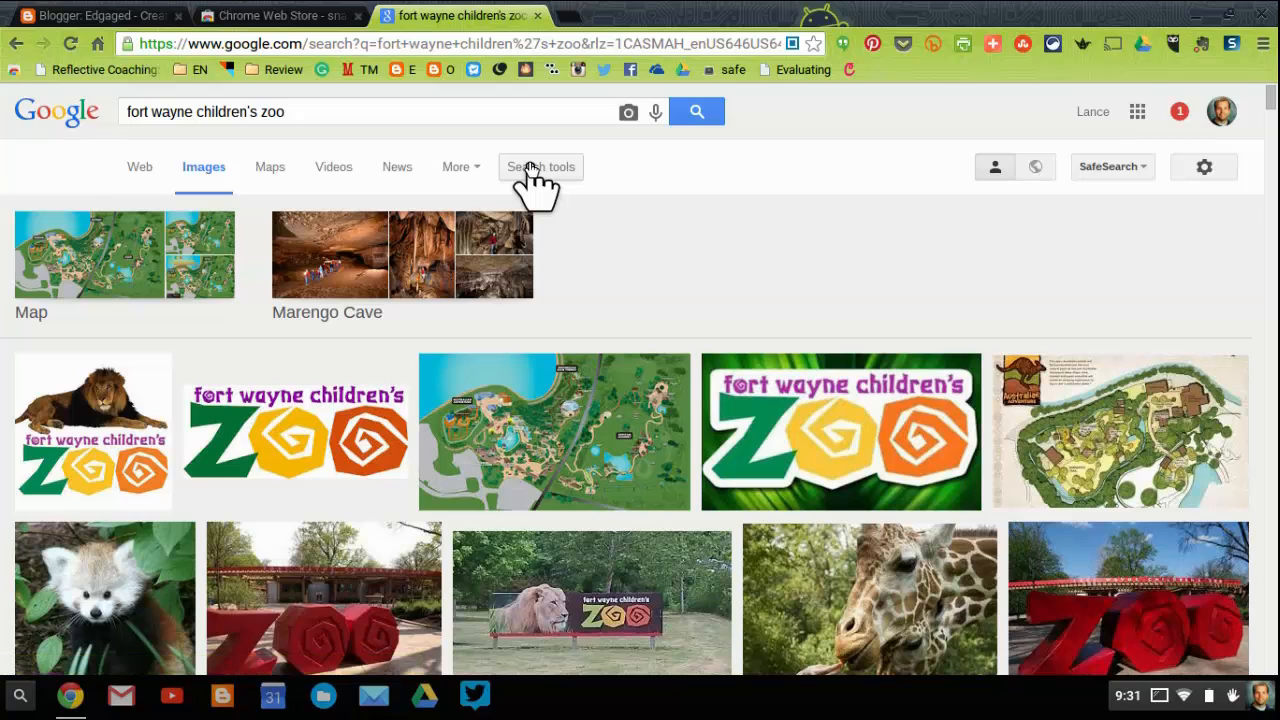
{"action": "left_click", "coordinate": [535, 180]}
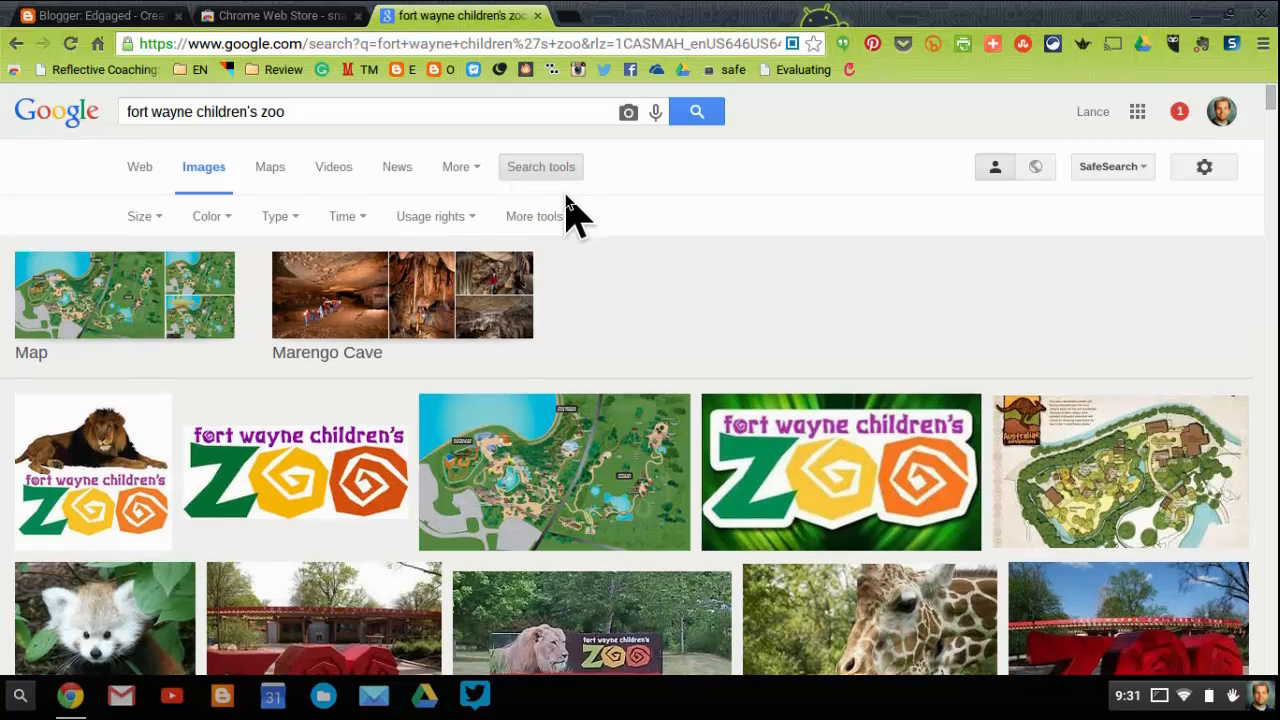
{"action": "left_click", "coordinate": [452, 220]}
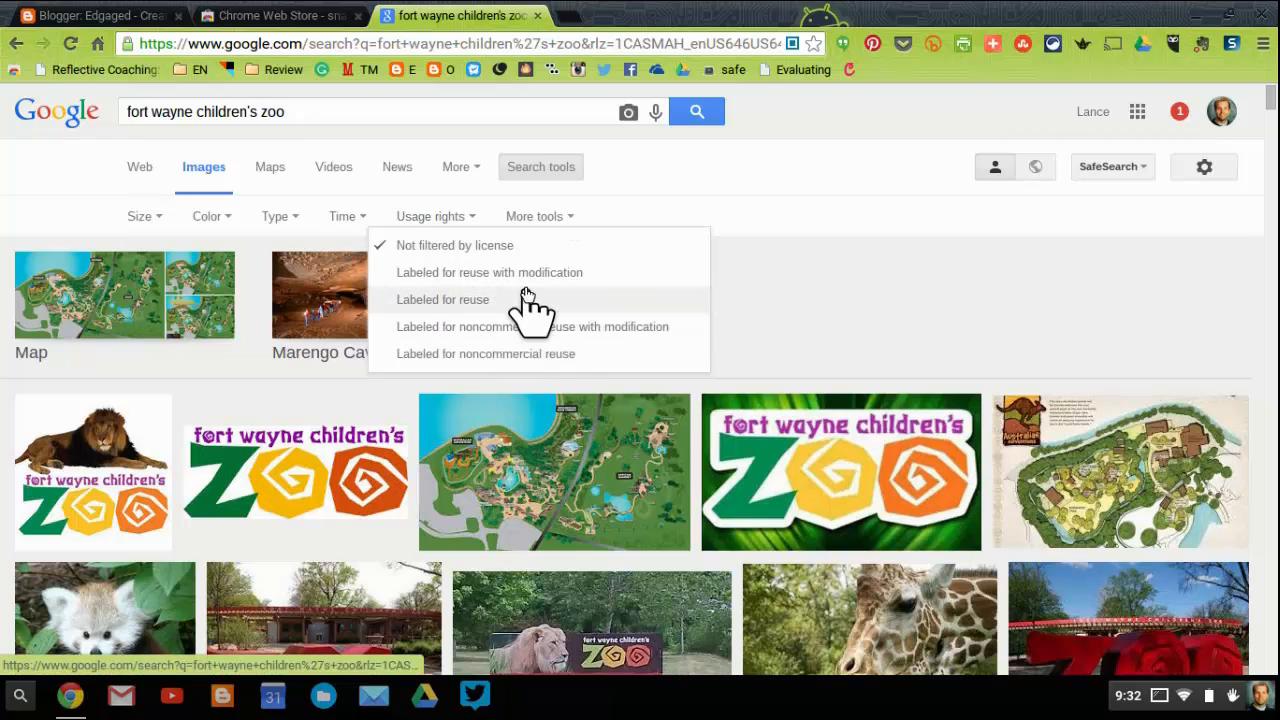
{"action": "left_click", "coordinate": [487, 356]}
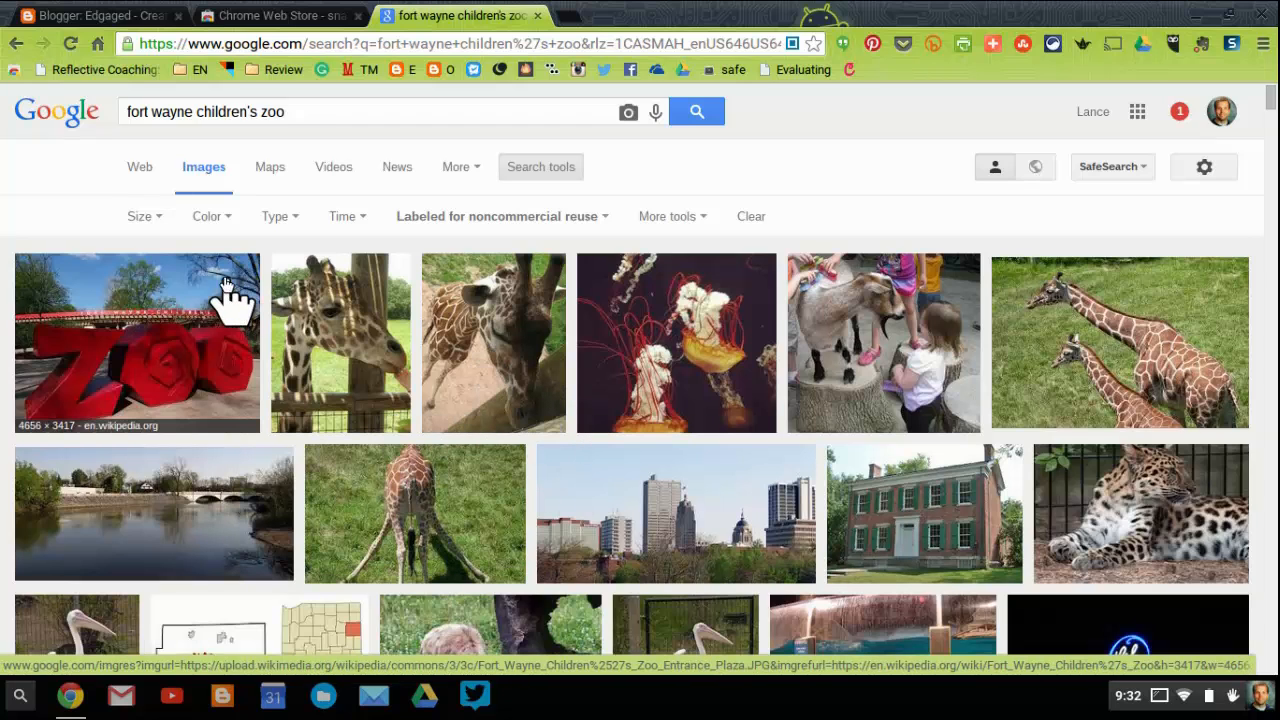
Open the Wikipedia photo of the red ZOO entrance sign at full size and copy its image URL.
{"action": "left_click", "coordinate": [170, 330]}
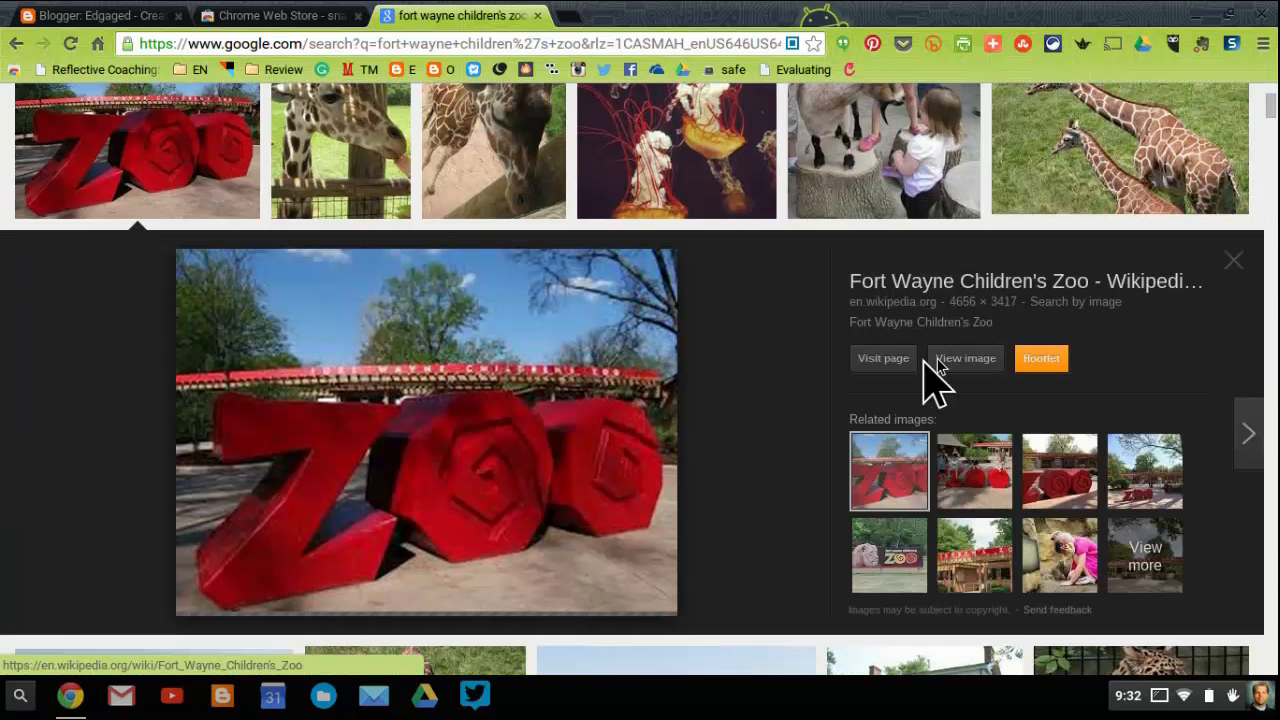
{"action": "left_click", "coordinate": [958, 362]}
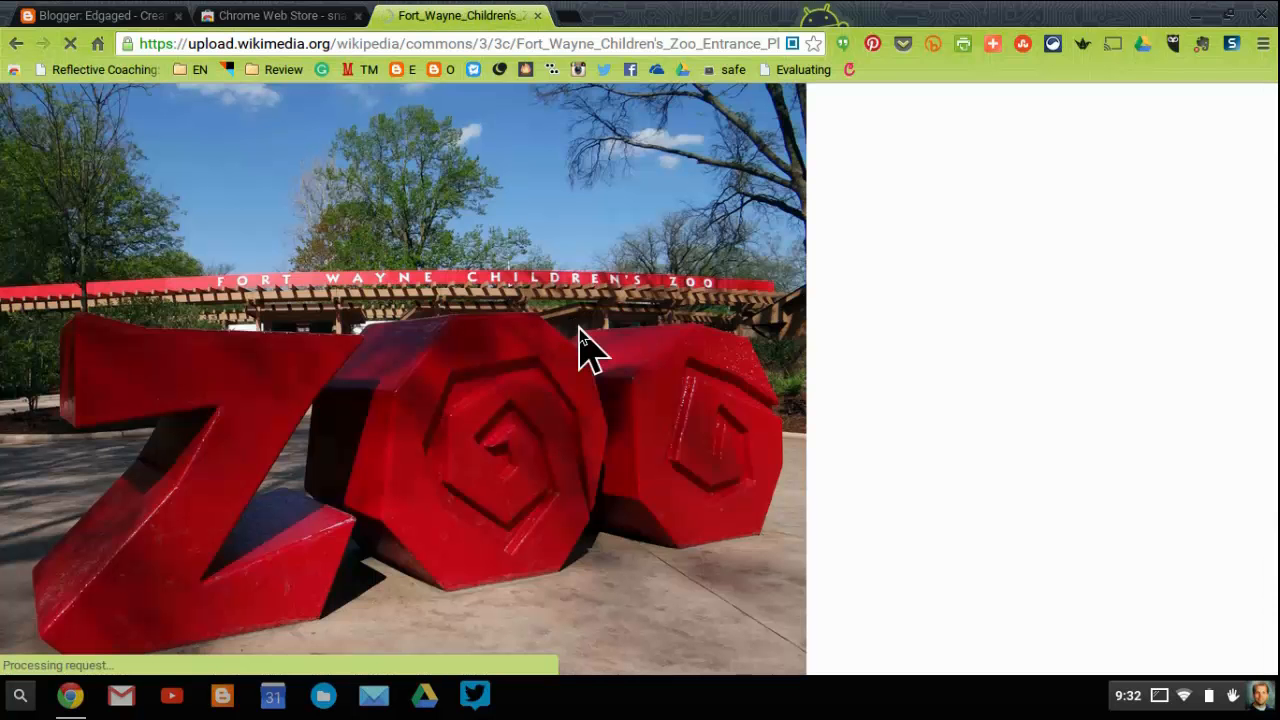
{"action": "right_click", "coordinate": [581, 332]}
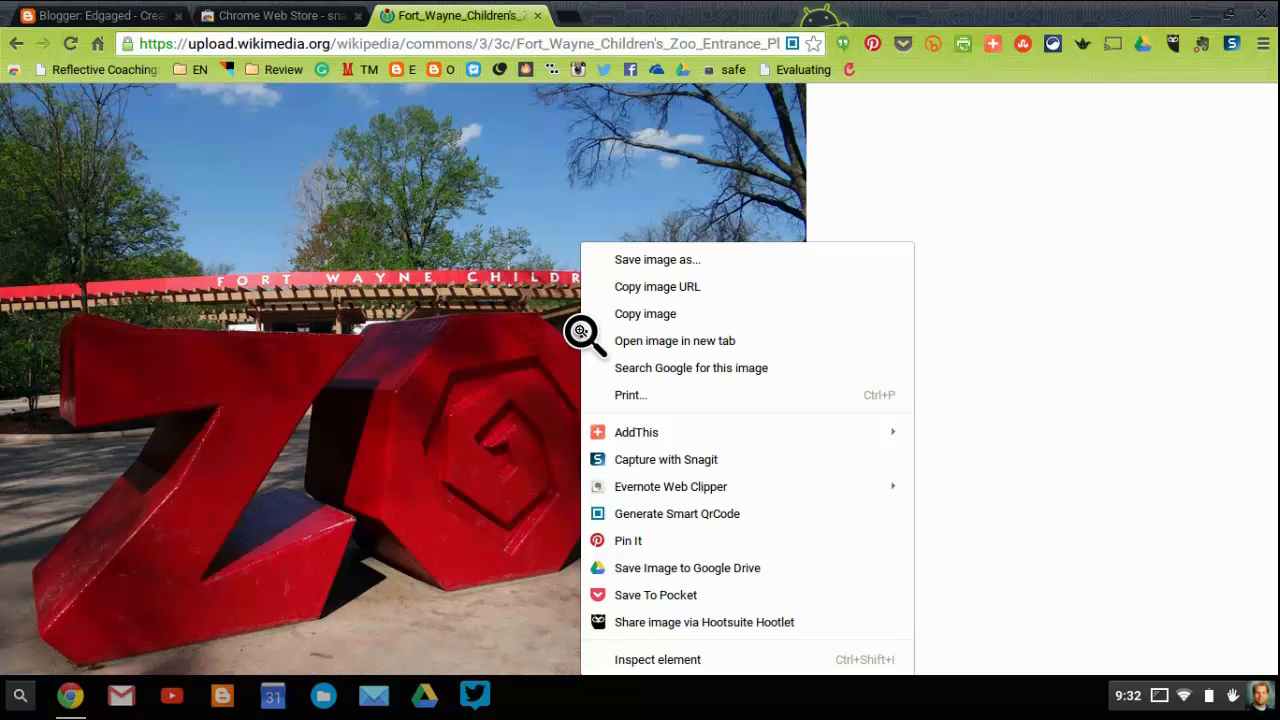
{"action": "left_click", "coordinate": [638, 292]}
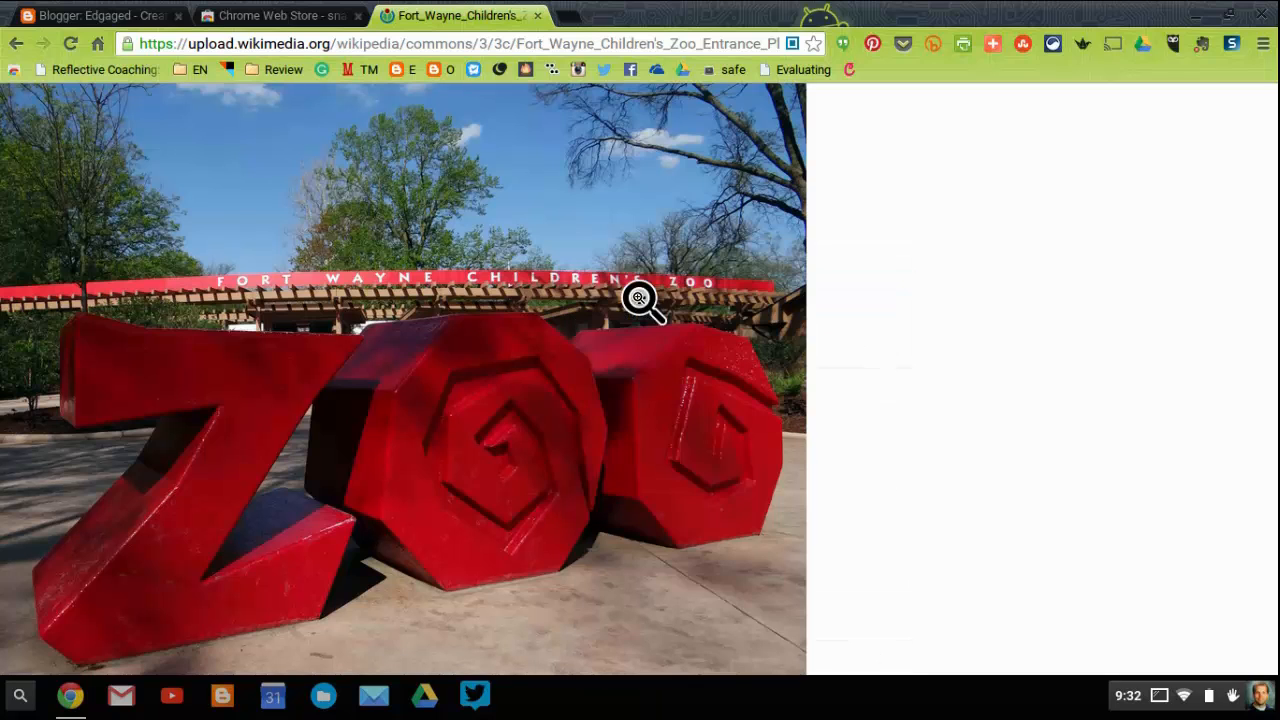
Return to the Blogger post and insert the zoo entrance photo from the copied image URL.
{"action": "left_click", "coordinate": [150, 15]}
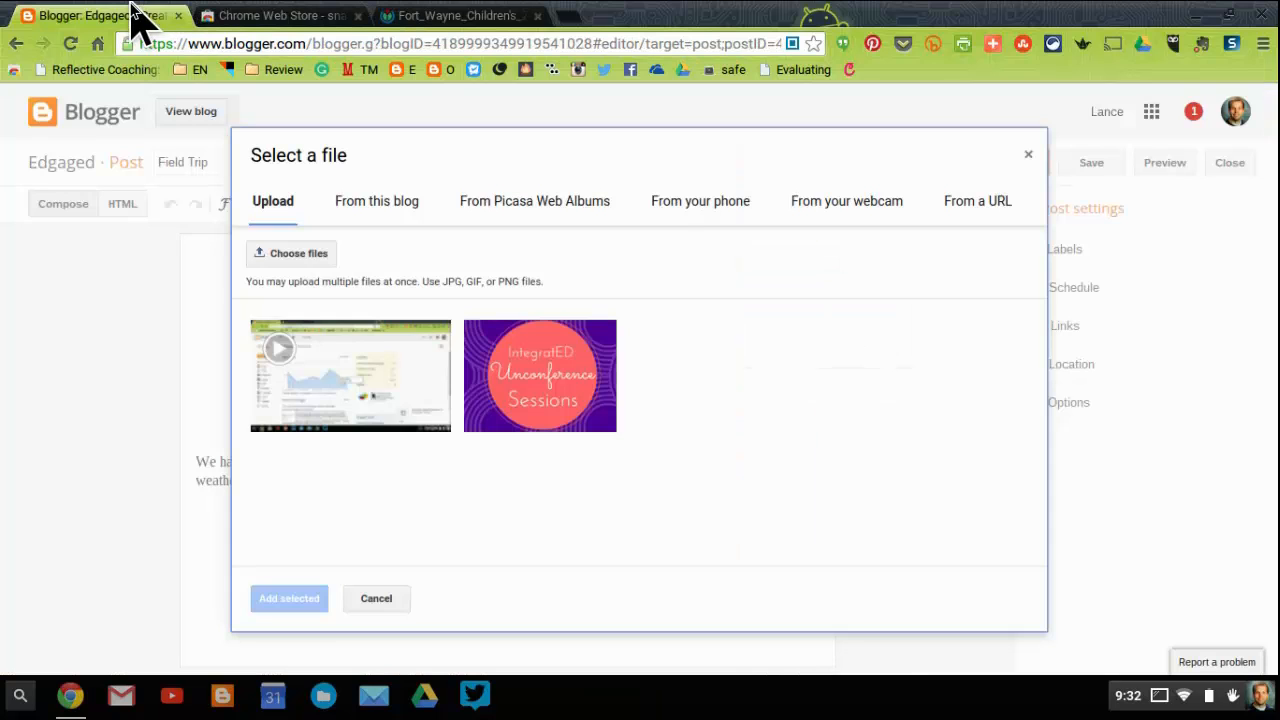
{"action": "left_click", "coordinate": [980, 200]}
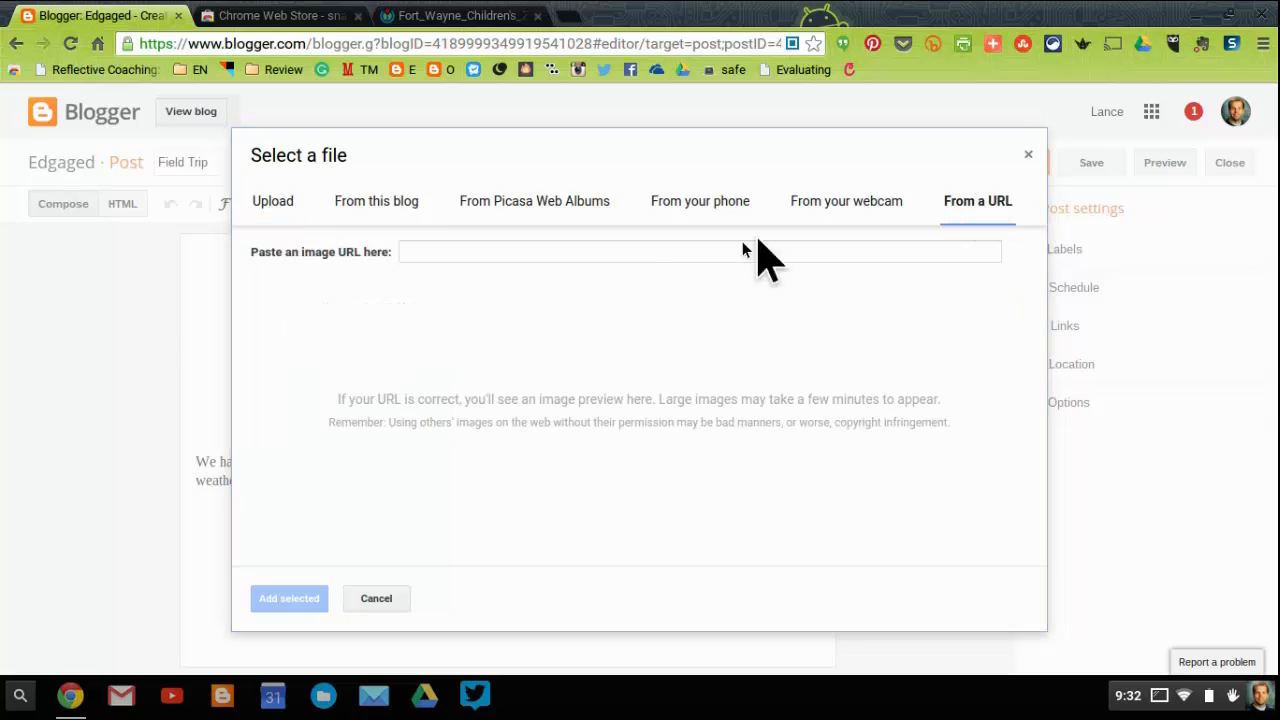
{"action": "left_click", "coordinate": [617, 252]}
{"action": "key", "text": "ctrl+v"}
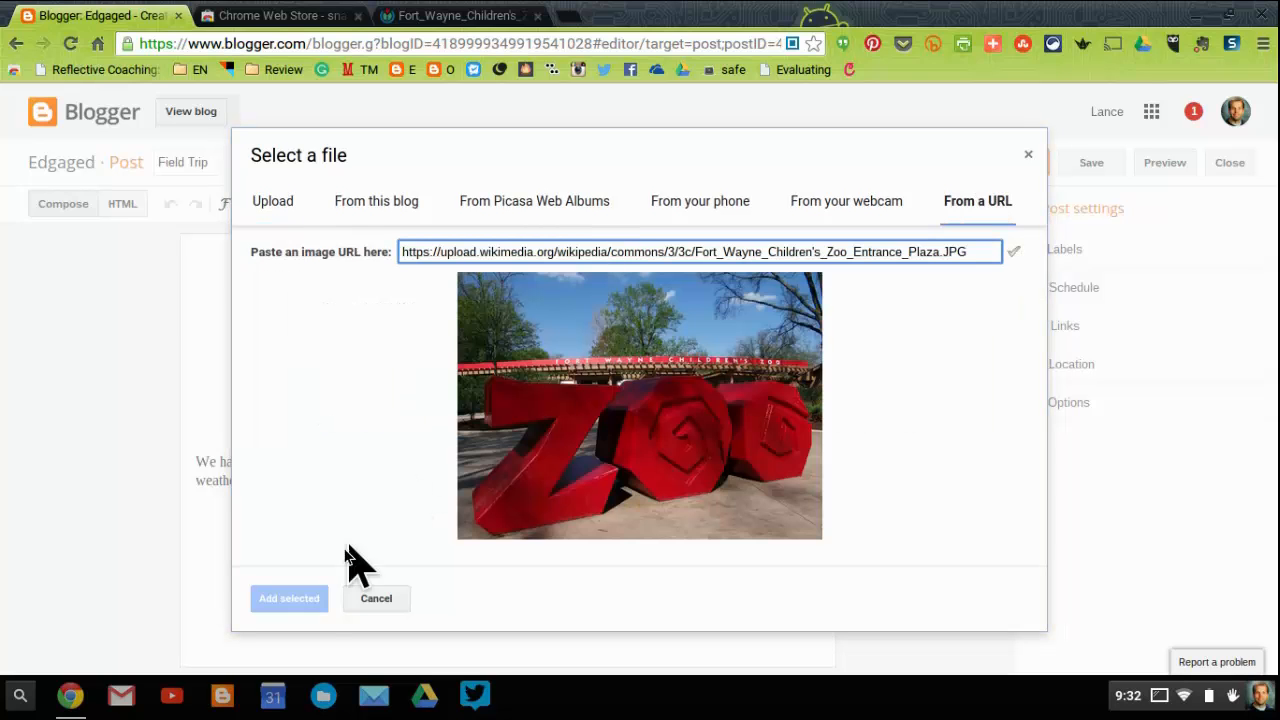
{"action": "left_click", "coordinate": [290, 600]}
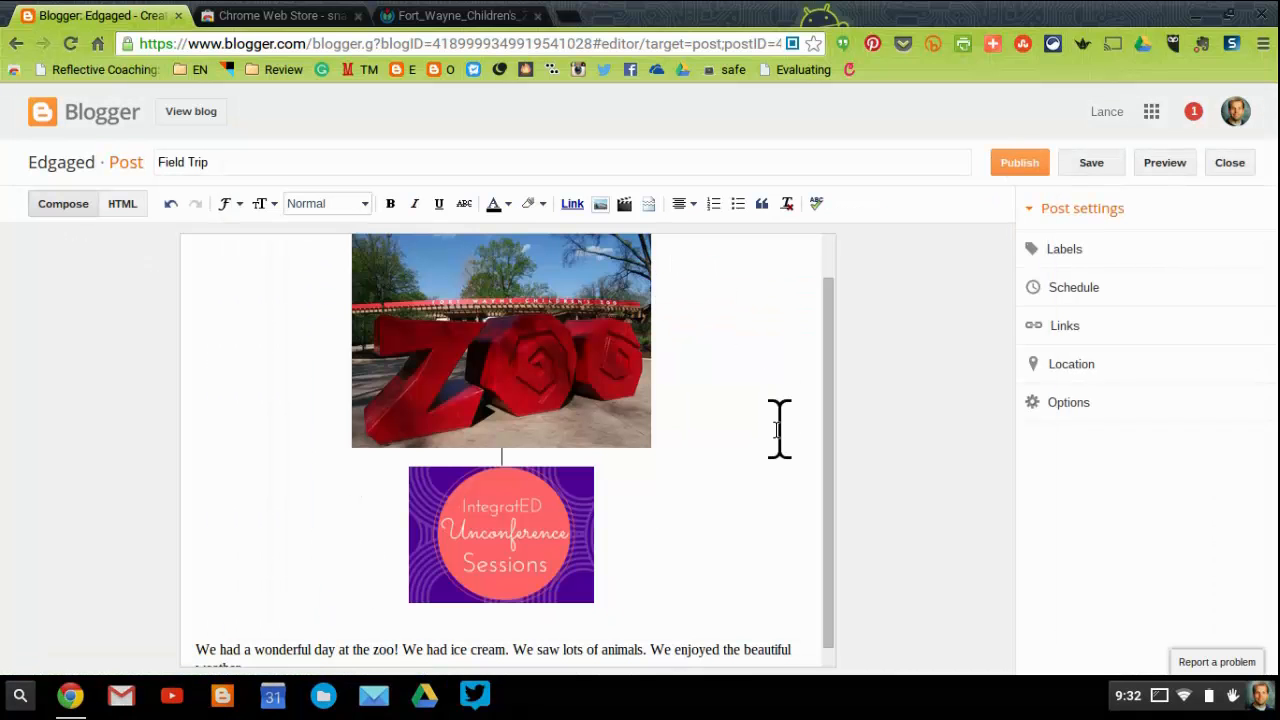
Add a new line below the zoo paragraph and insert the Blogger Settings video from My YouTube videos there.
{"action": "scroll", "coordinate": [771, 434], "scroll_direction": "down", "scroll_amount": 1}
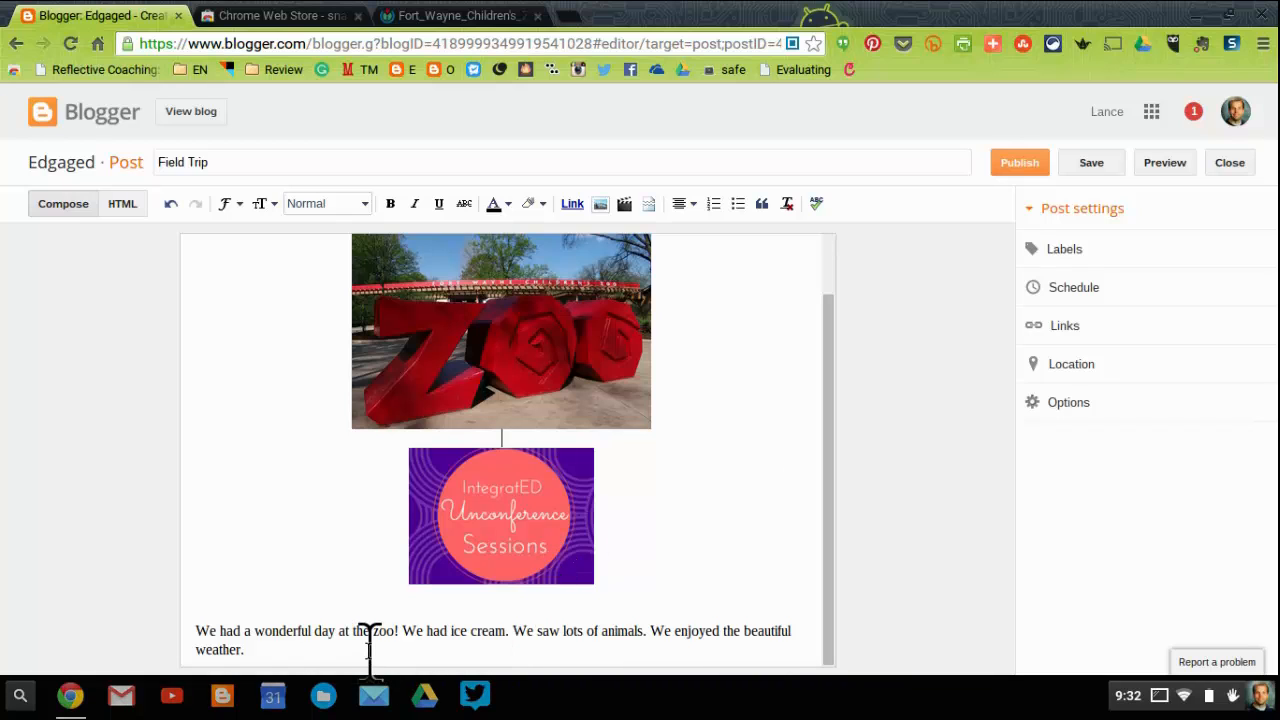
{"action": "key", "text": "Return"}
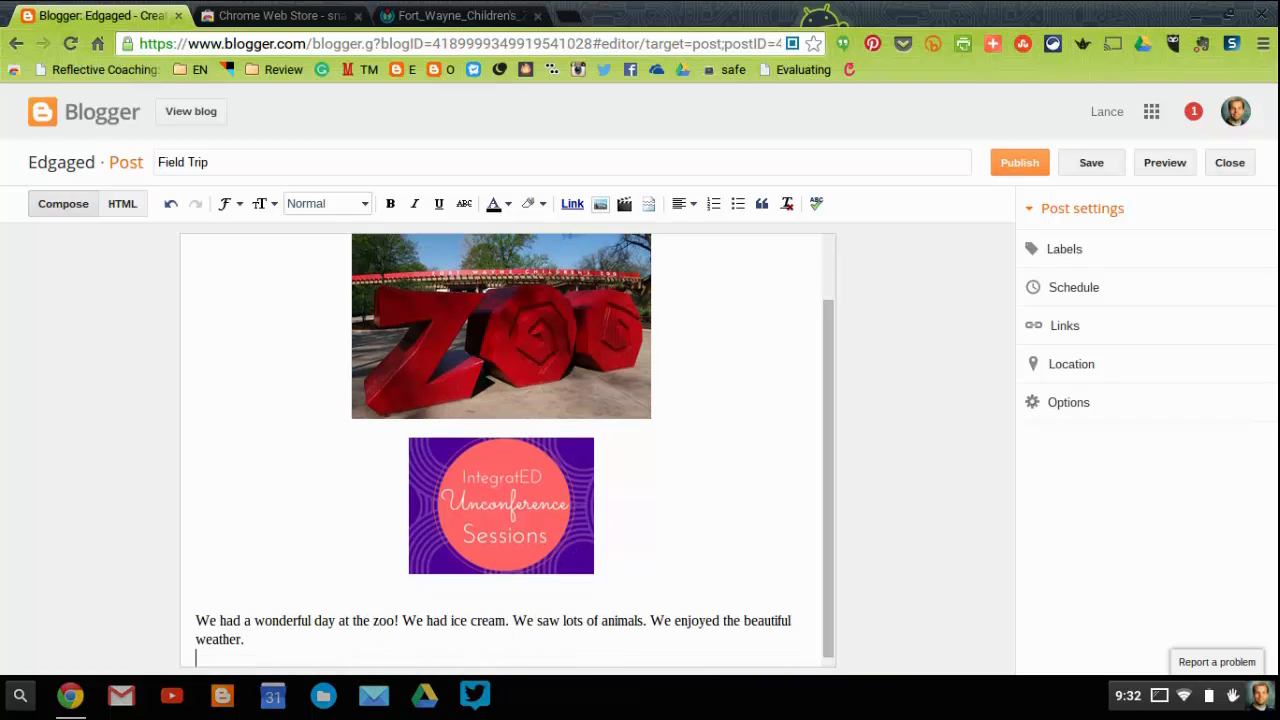
{"action": "scroll", "coordinate": [571, 400], "scroll_direction": "down", "scroll_amount": 1}
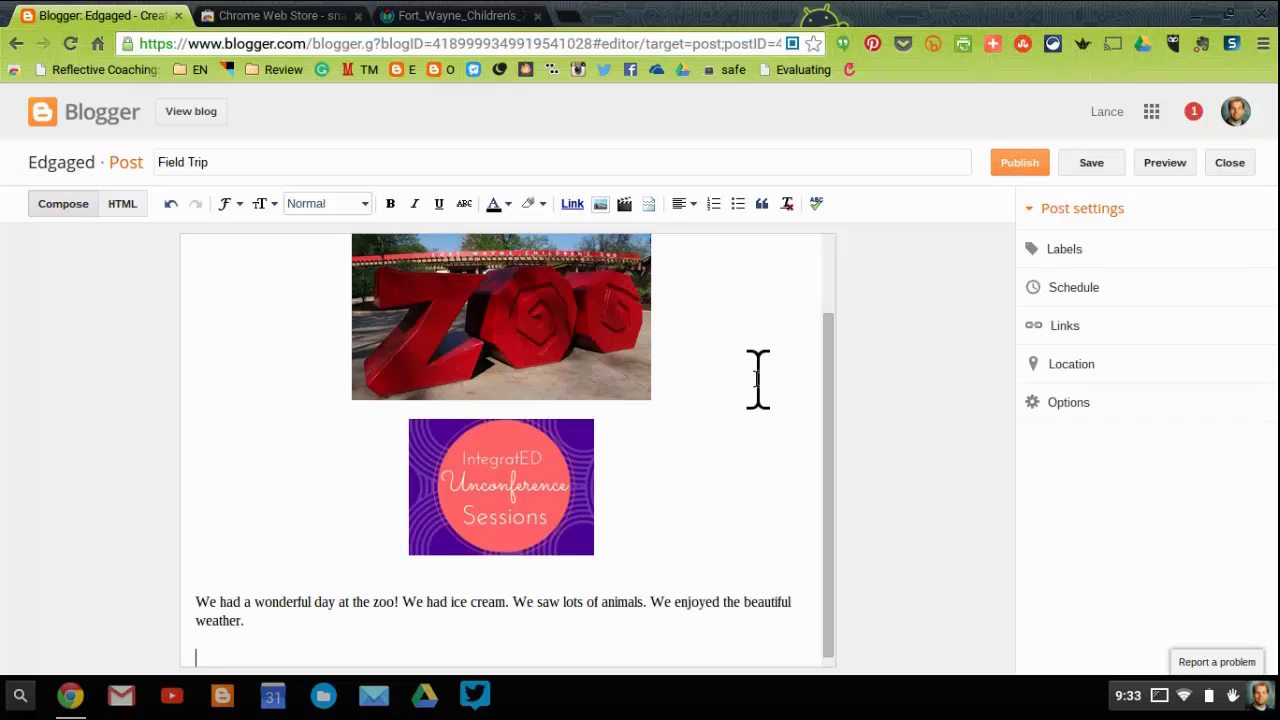
{"action": "left_click", "coordinate": [624, 203]}
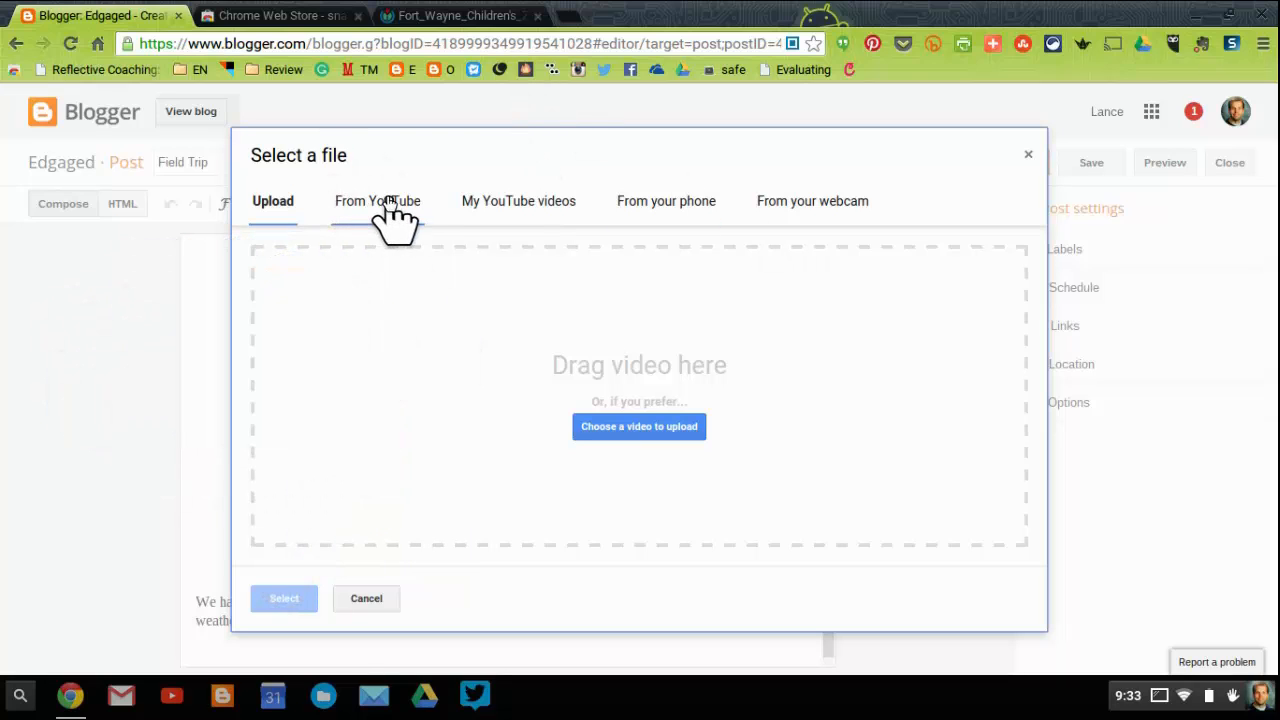
{"action": "left_click", "coordinate": [405, 205]}
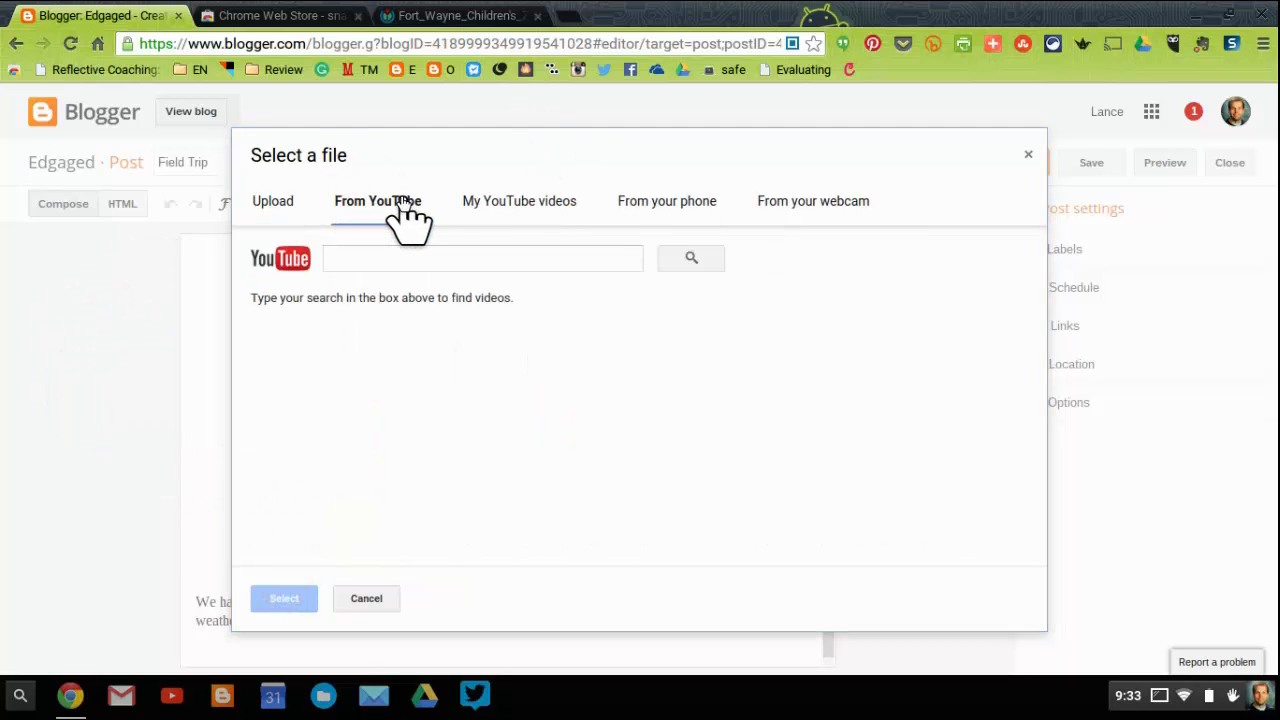
{"action": "left_click", "coordinate": [557, 214]}
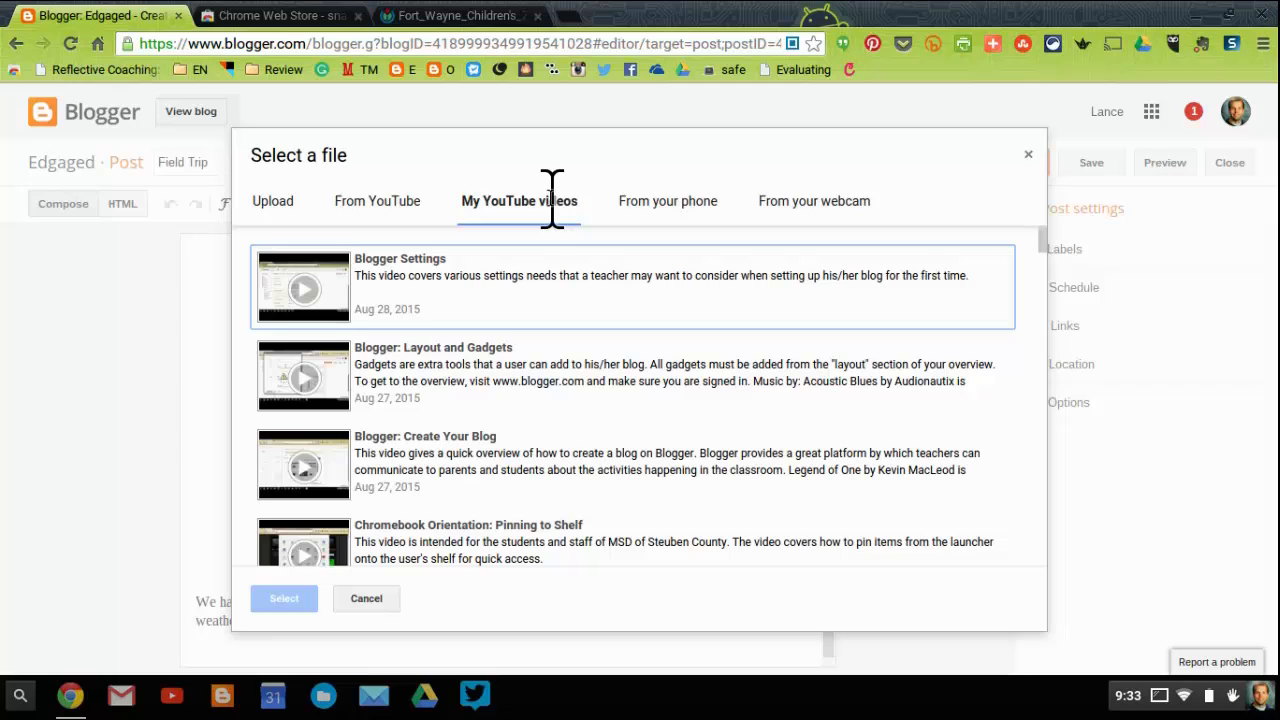
{"action": "left_click", "coordinate": [395, 266]}
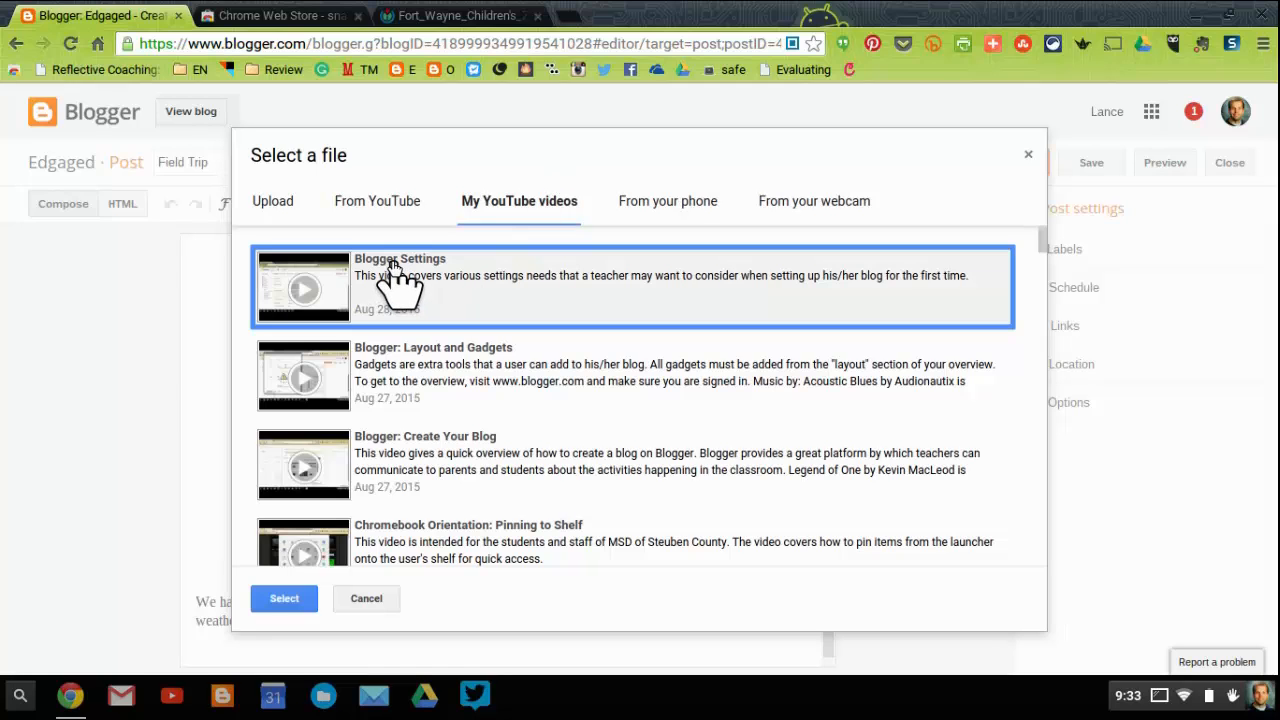
{"action": "left_click", "coordinate": [284, 600]}
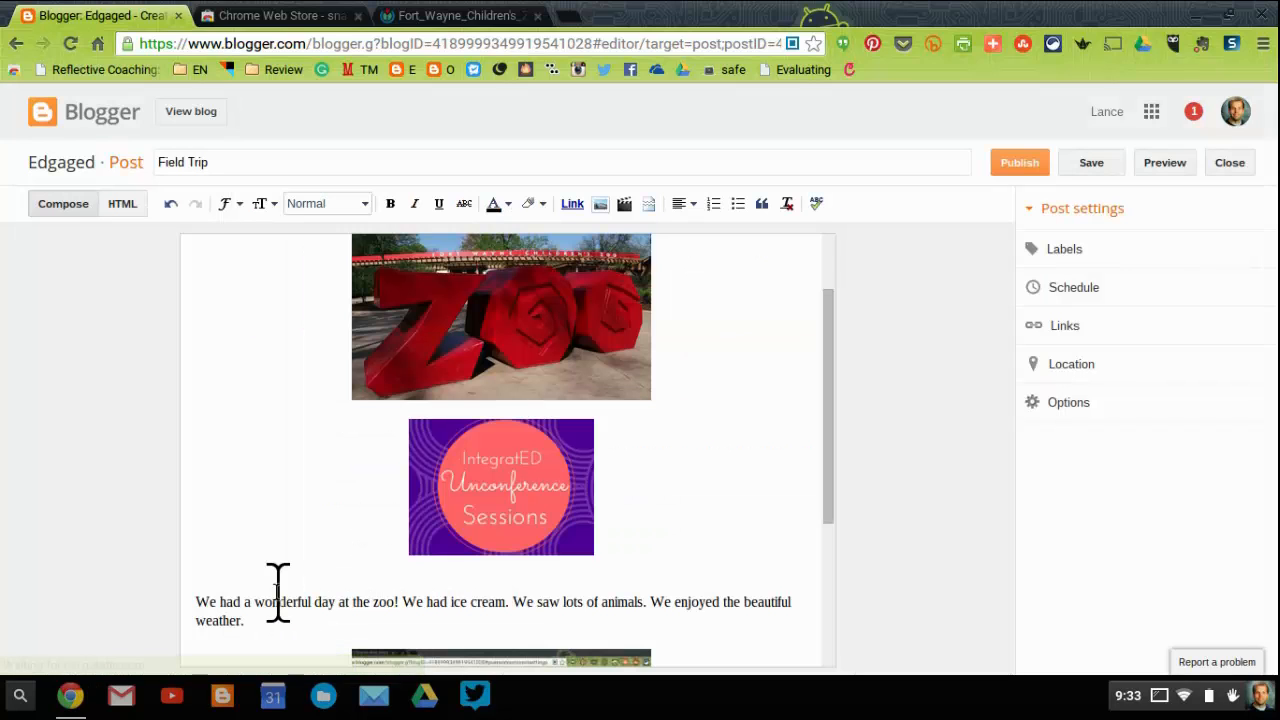
{"action": "scroll", "coordinate": [664, 491], "scroll_direction": "down", "scroll_amount": 3}
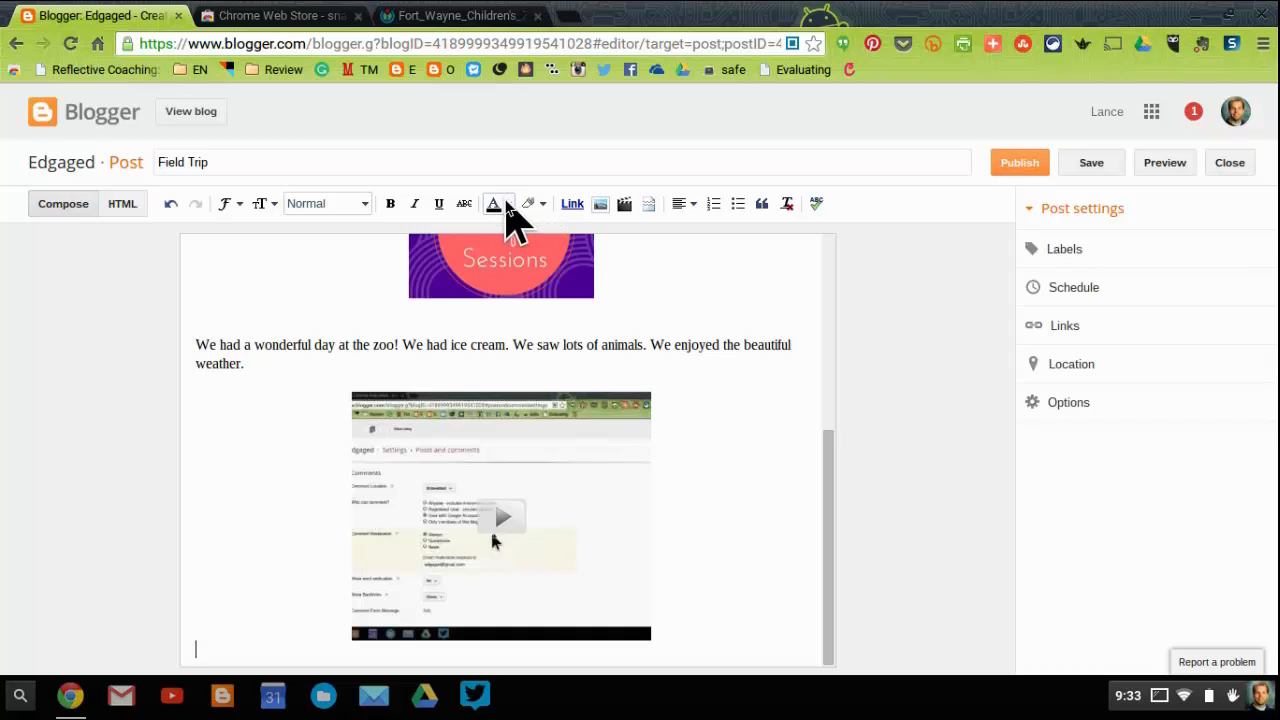
{"action": "left_click", "coordinate": [508, 207]}
{"action": "left_click", "coordinate": [507, 203]}
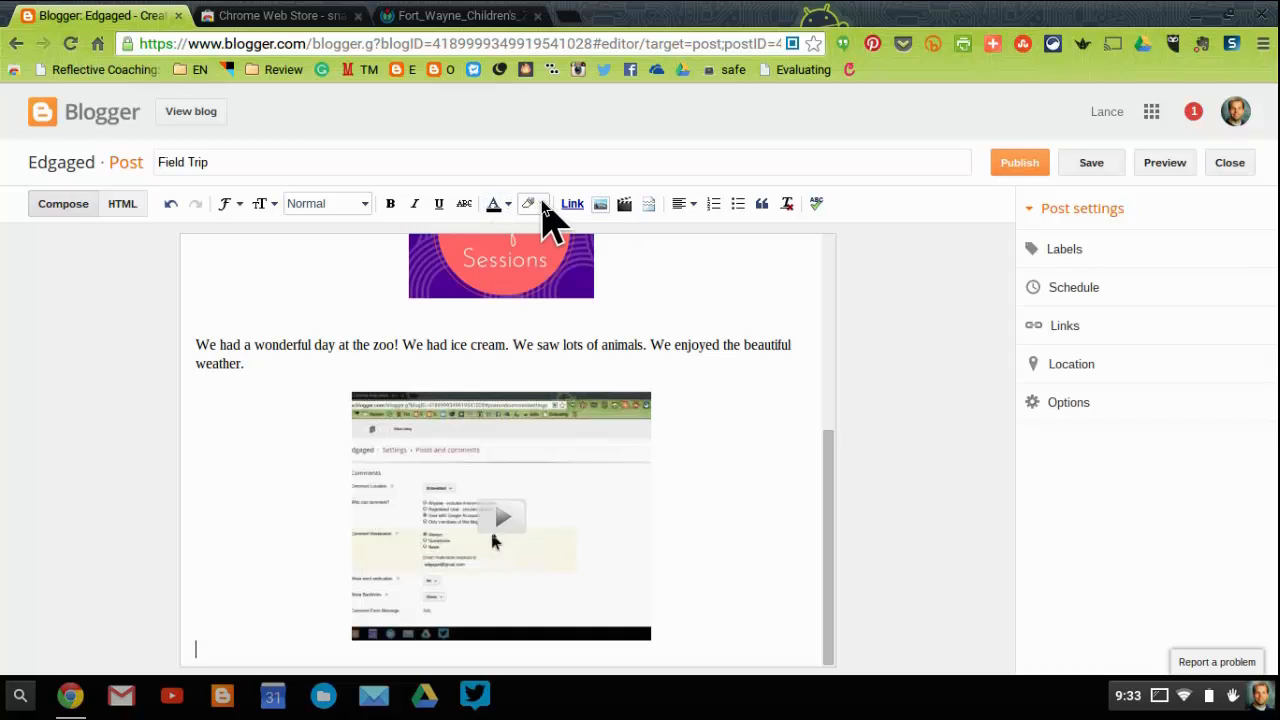
{"action": "left_click", "coordinate": [542, 203]}
{"action": "left_click", "coordinate": [542, 203]}
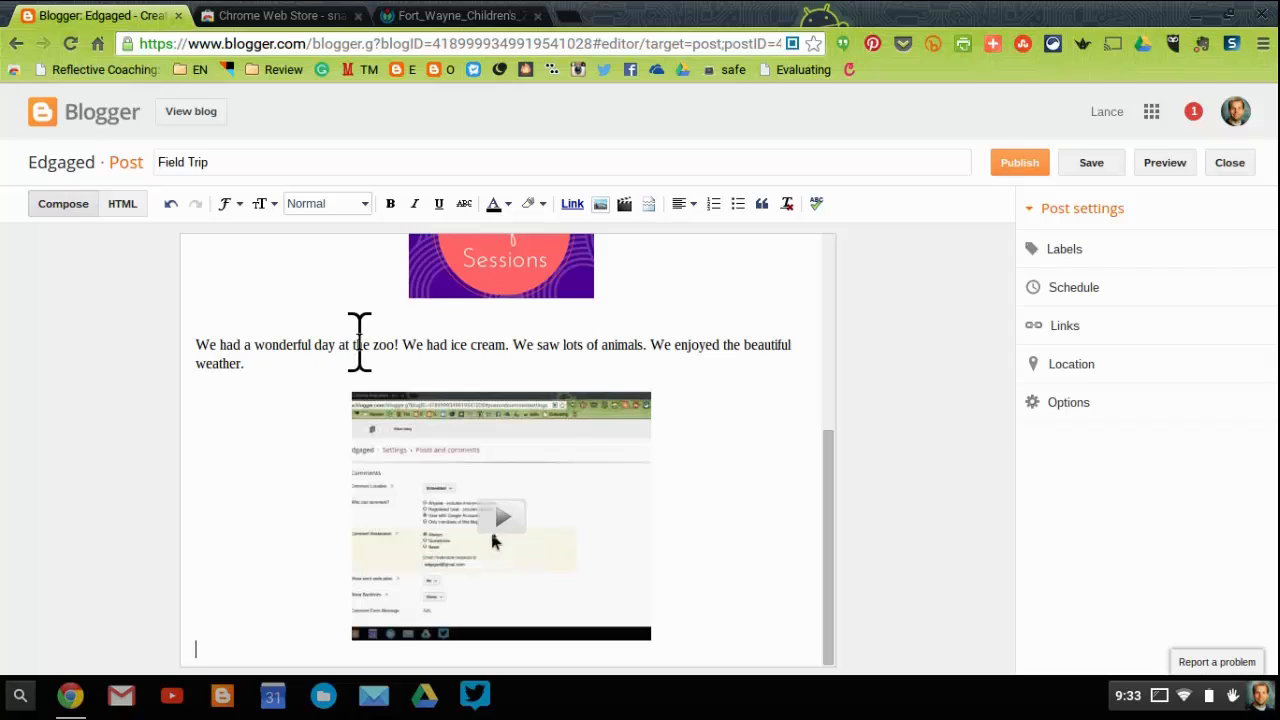
Start a link on the words "wonderful day at the zoo", open kidszoo.org in the zoo photo's browser tab and copy its address.
{"action": "left_click_drag", "start_coordinate": [394, 343], "coordinate": [261, 343]}
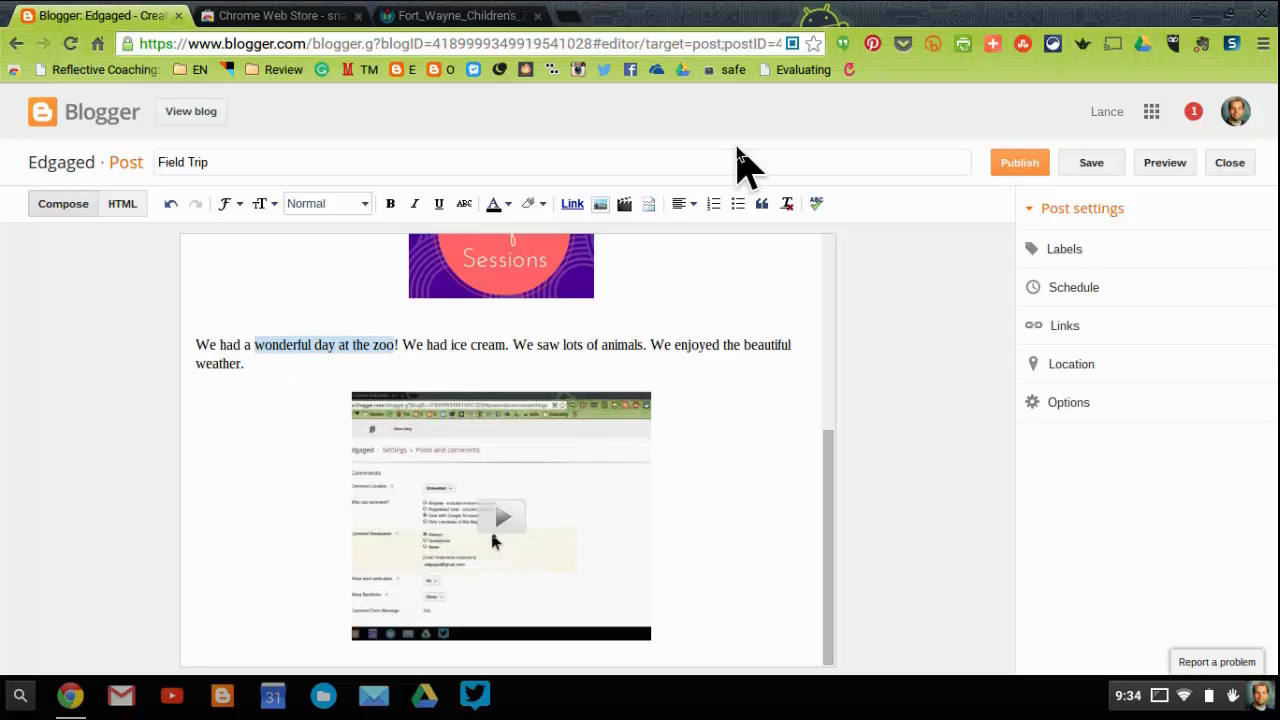
{"action": "left_click", "coordinate": [572, 205]}
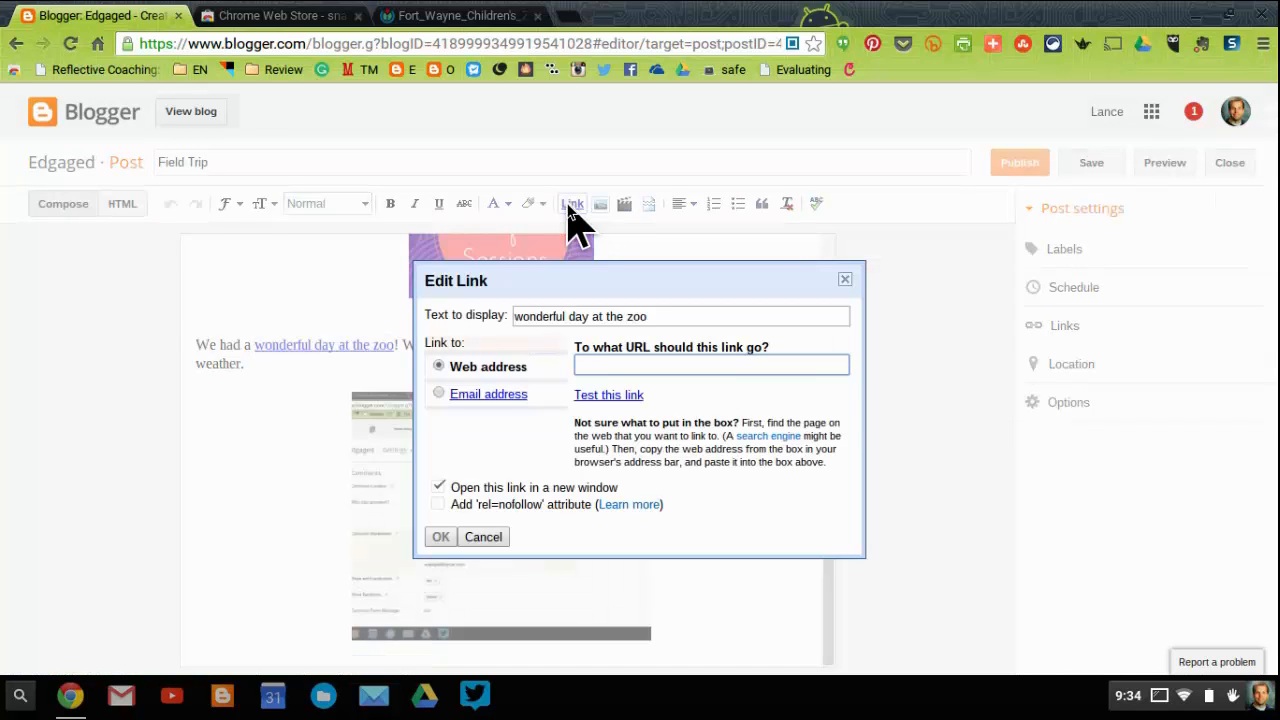
{"action": "left_click", "coordinate": [443, 18]}
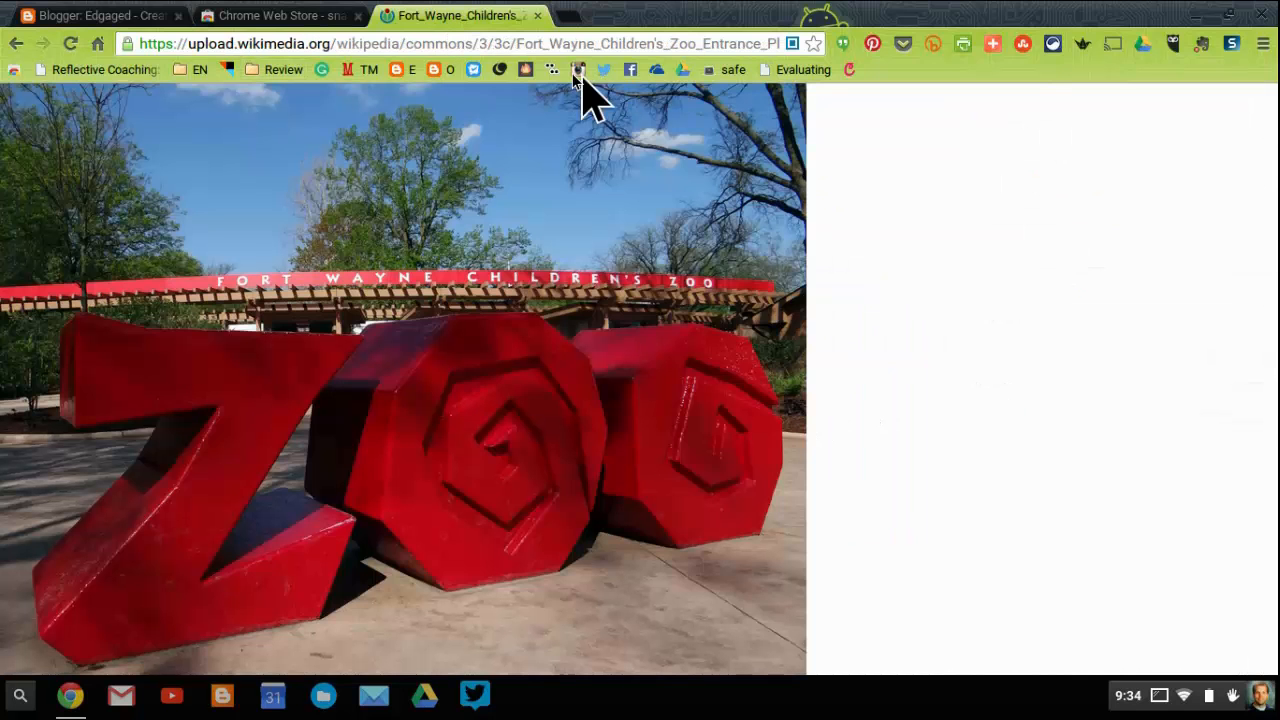
{"action": "left_click", "coordinate": [14, 44]}
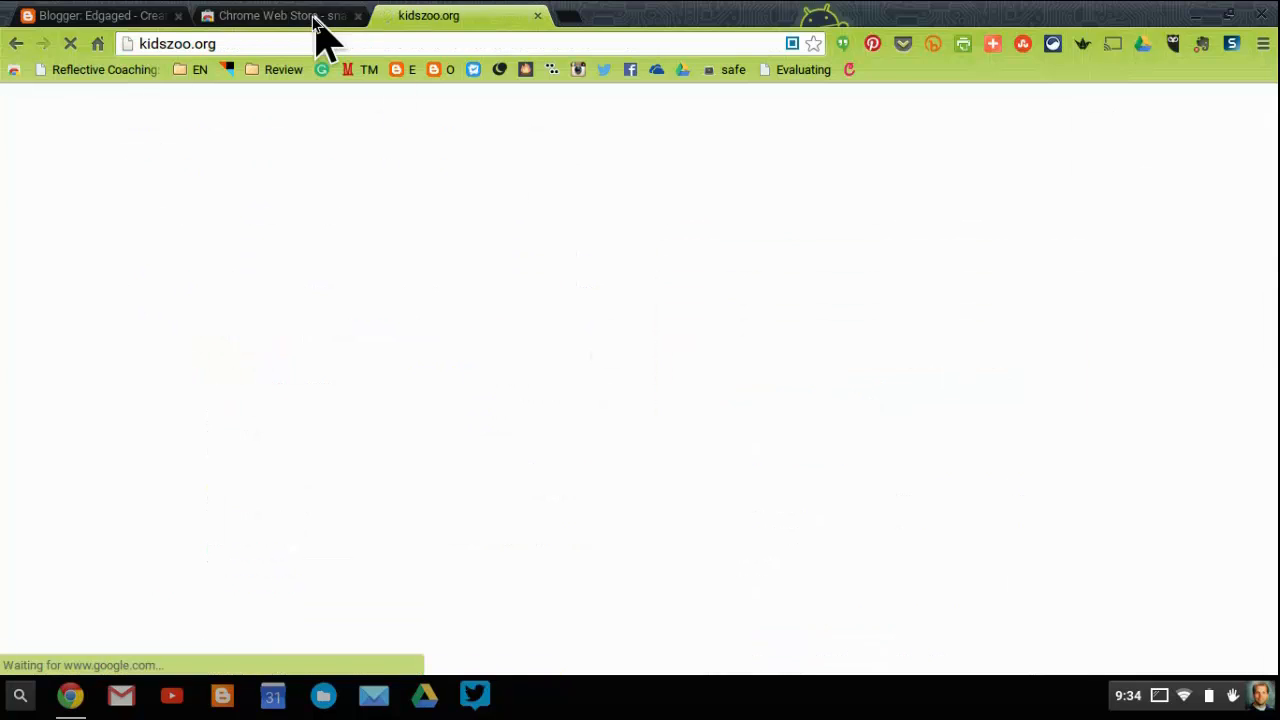
{"action": "left_click", "coordinate": [268, 44]}
{"action": "right_click", "coordinate": [268, 44]}
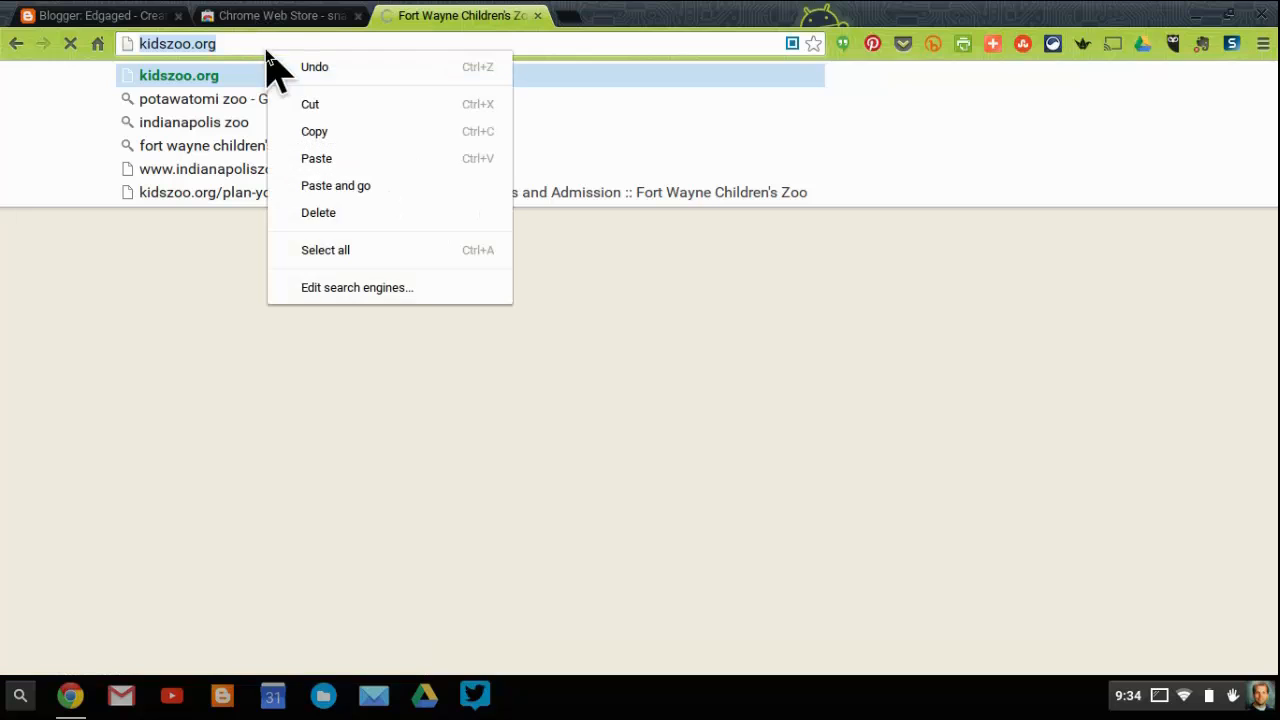
{"action": "left_click", "coordinate": [292, 132]}
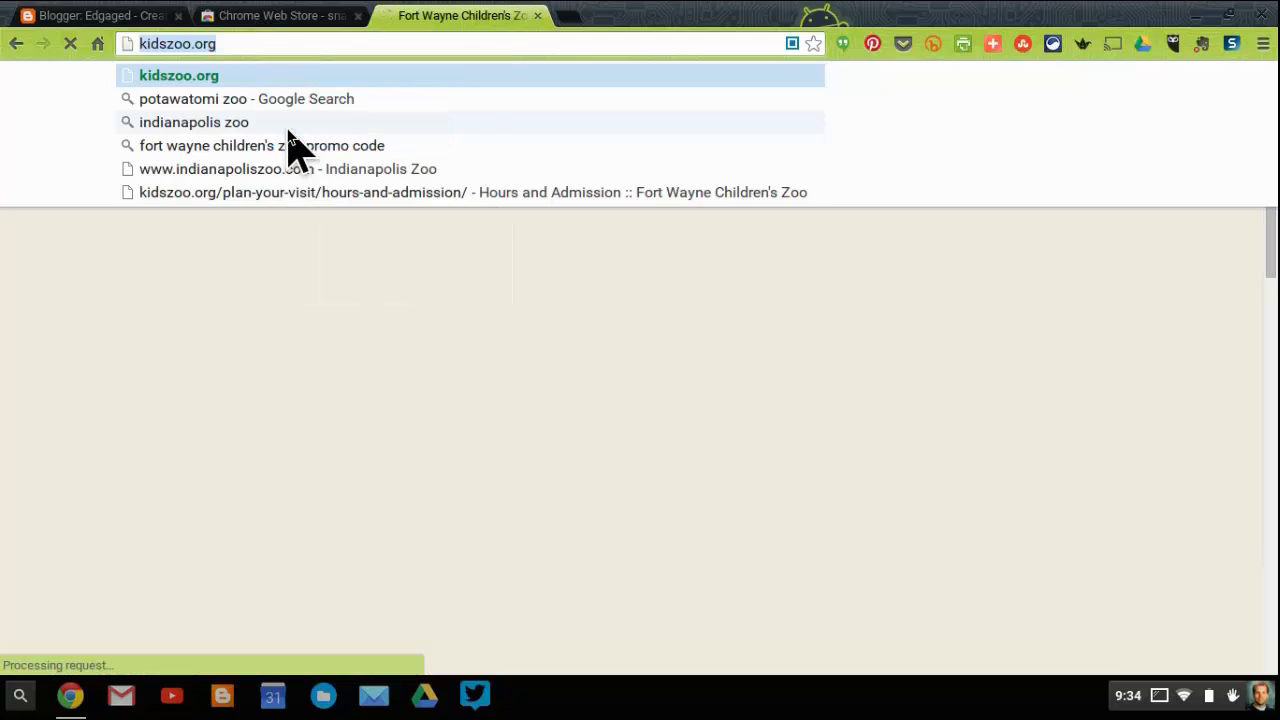
{"action": "left_click", "coordinate": [112, 15]}
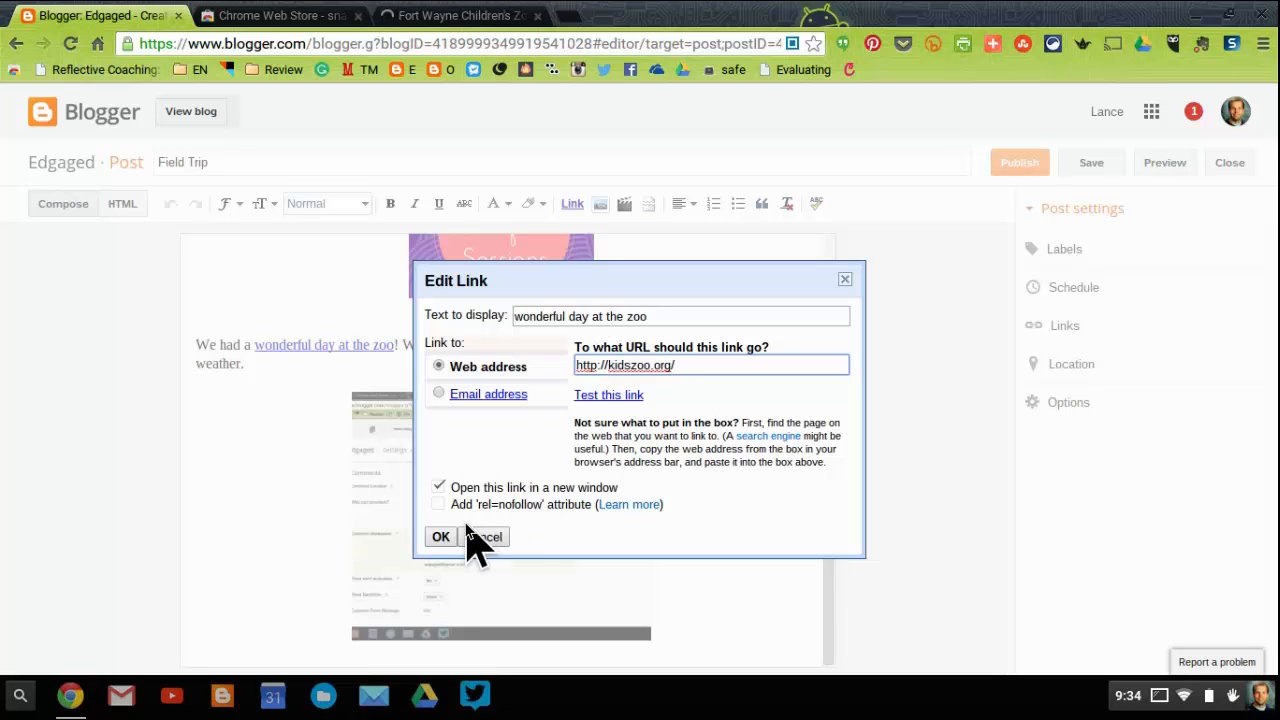
{"action": "left_click", "coordinate": [440, 537]}
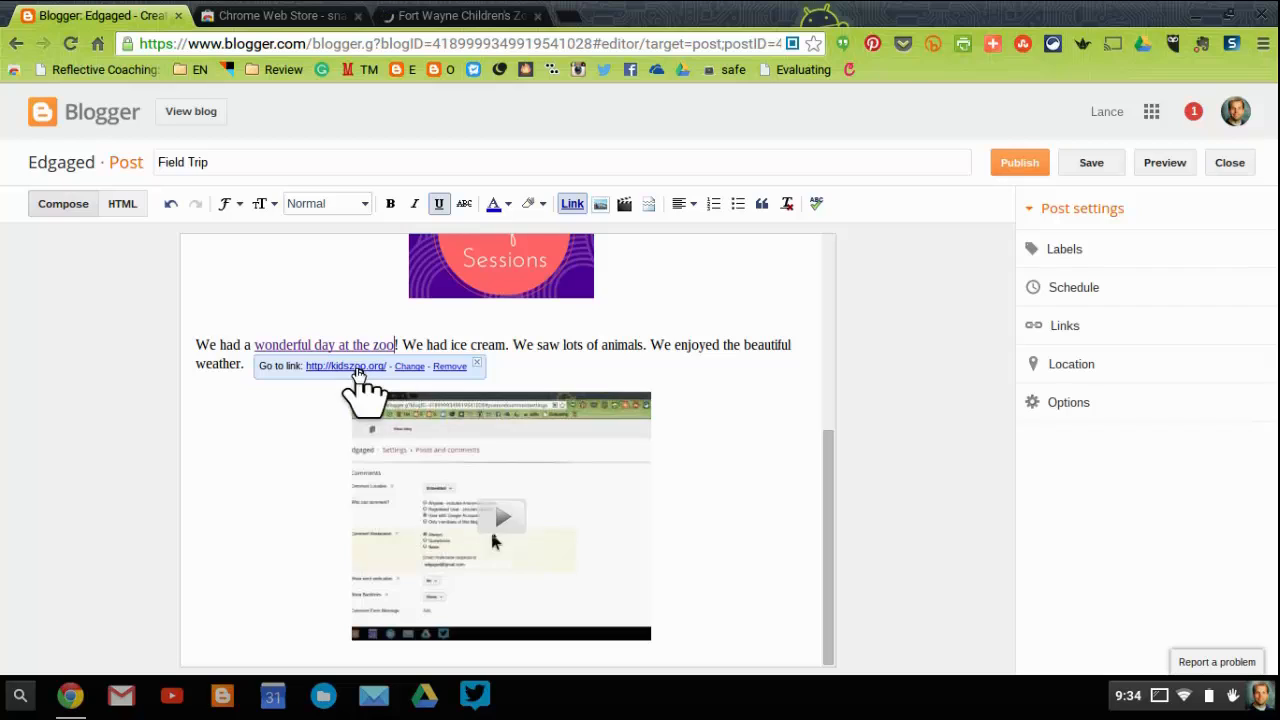
{"action": "left_click", "coordinate": [715, 478]}
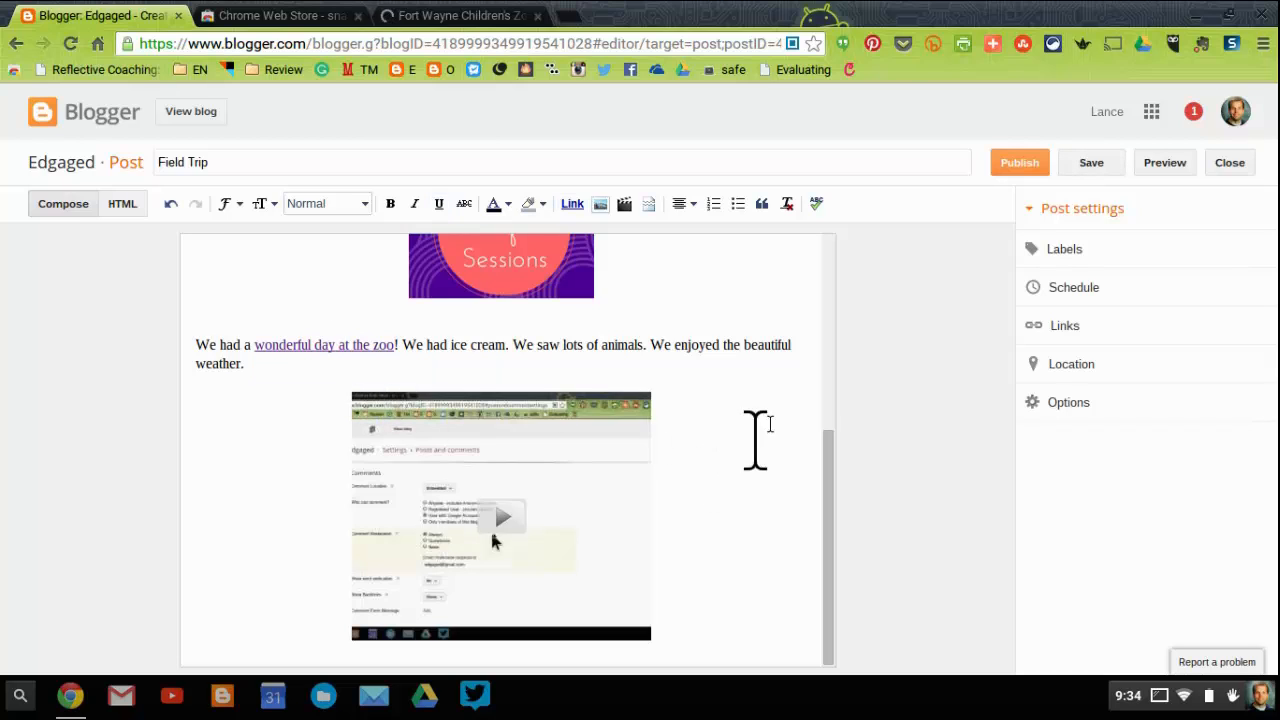
Add the labels zoo and field trip to the post and review its schedule options, keeping Automatic.
{"action": "left_click", "coordinate": [1102, 250]}
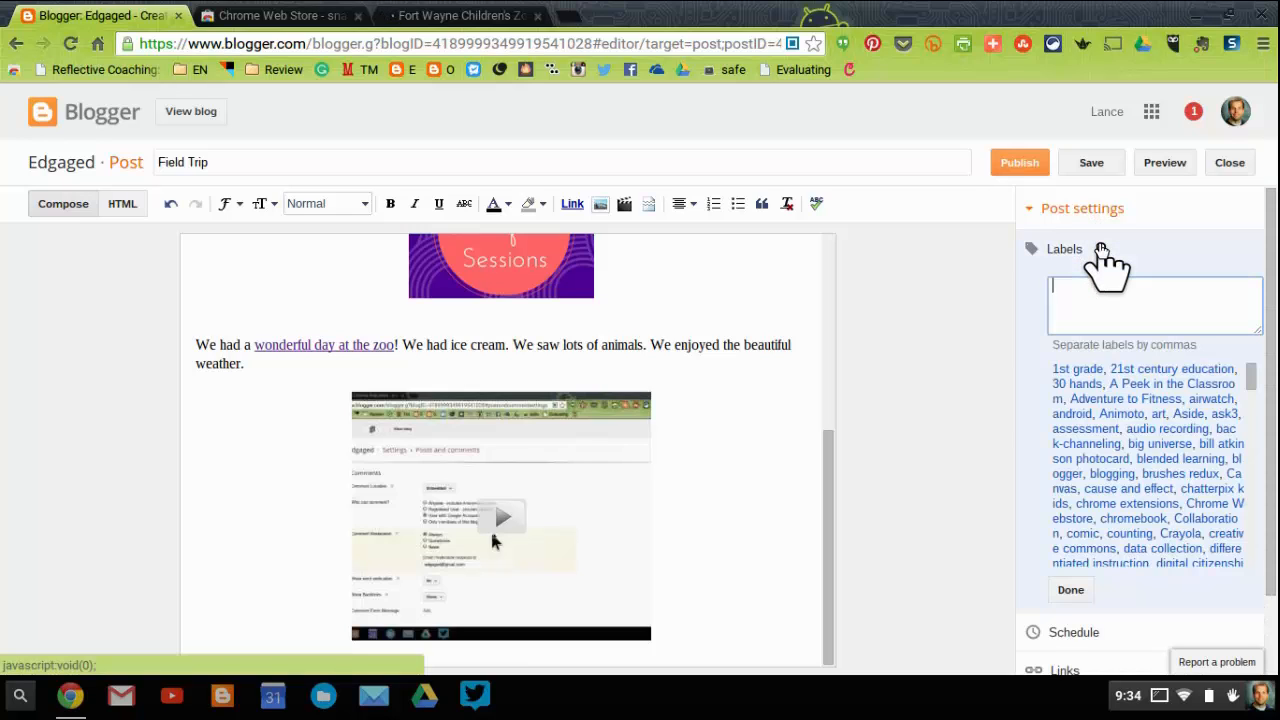
{"action": "type", "text": "zoo"}
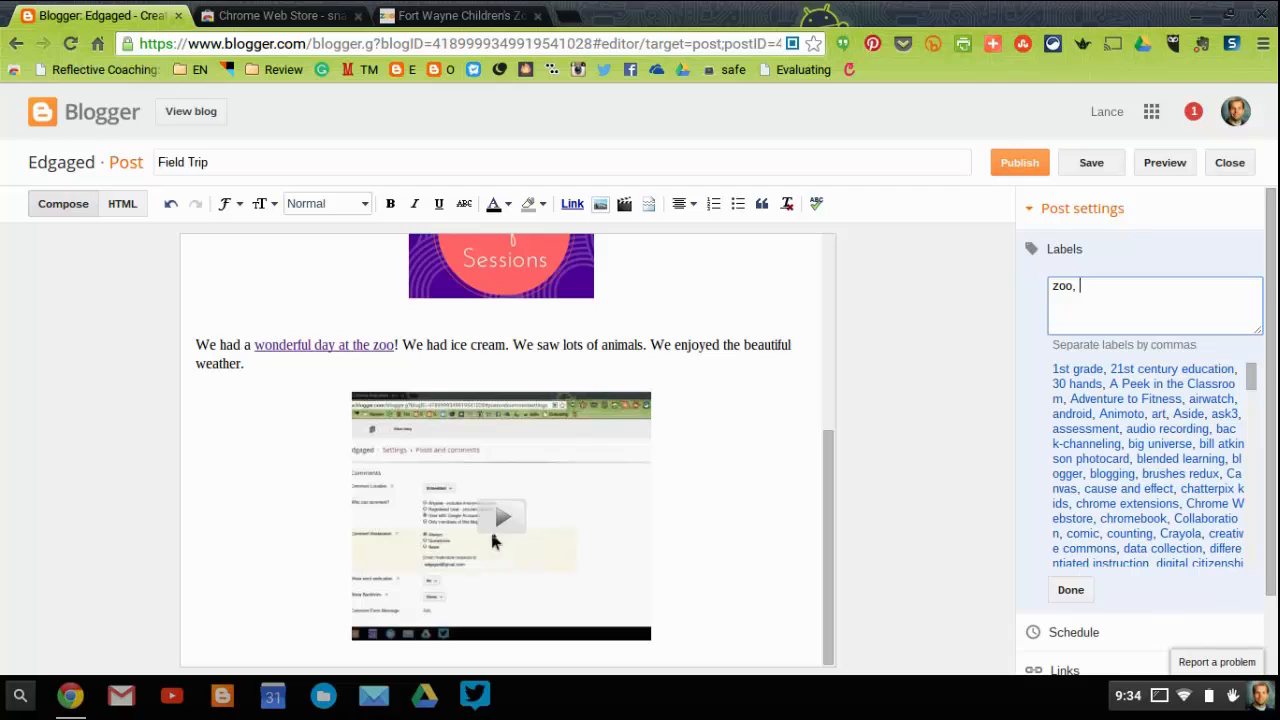
{"action": "type", "text": ", field trip"}
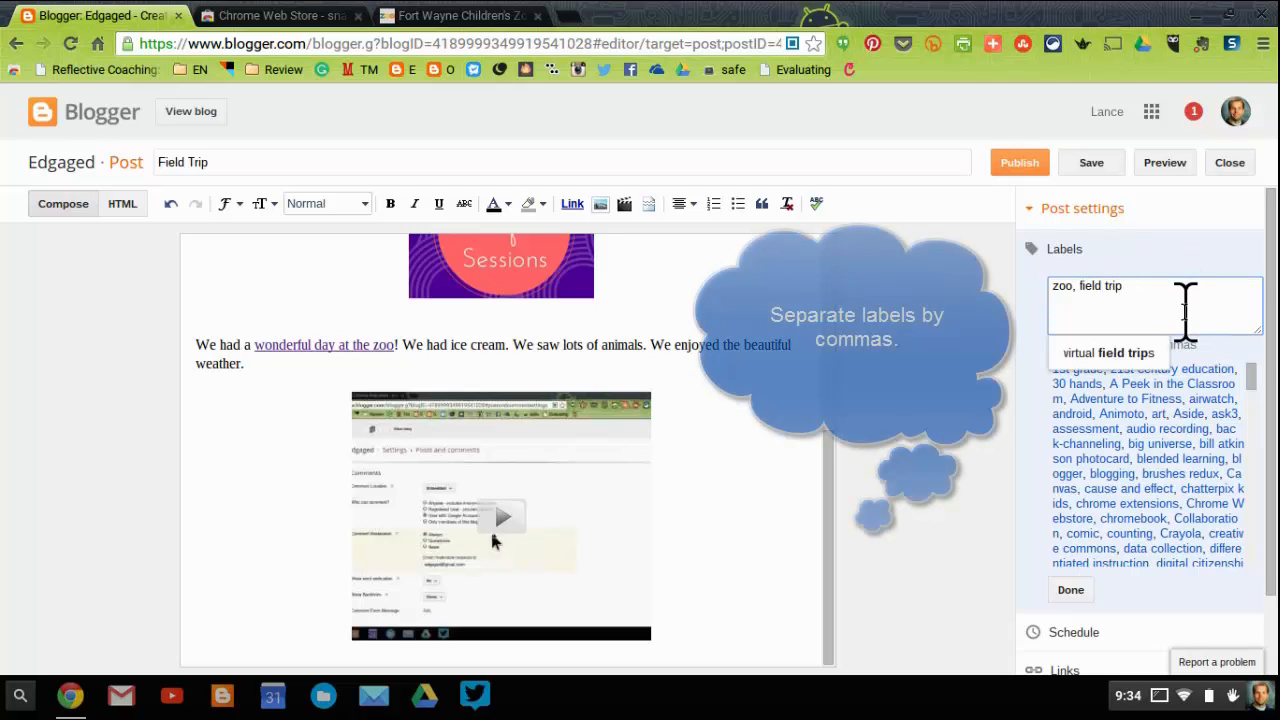
{"action": "left_click", "coordinate": [1186, 309]}
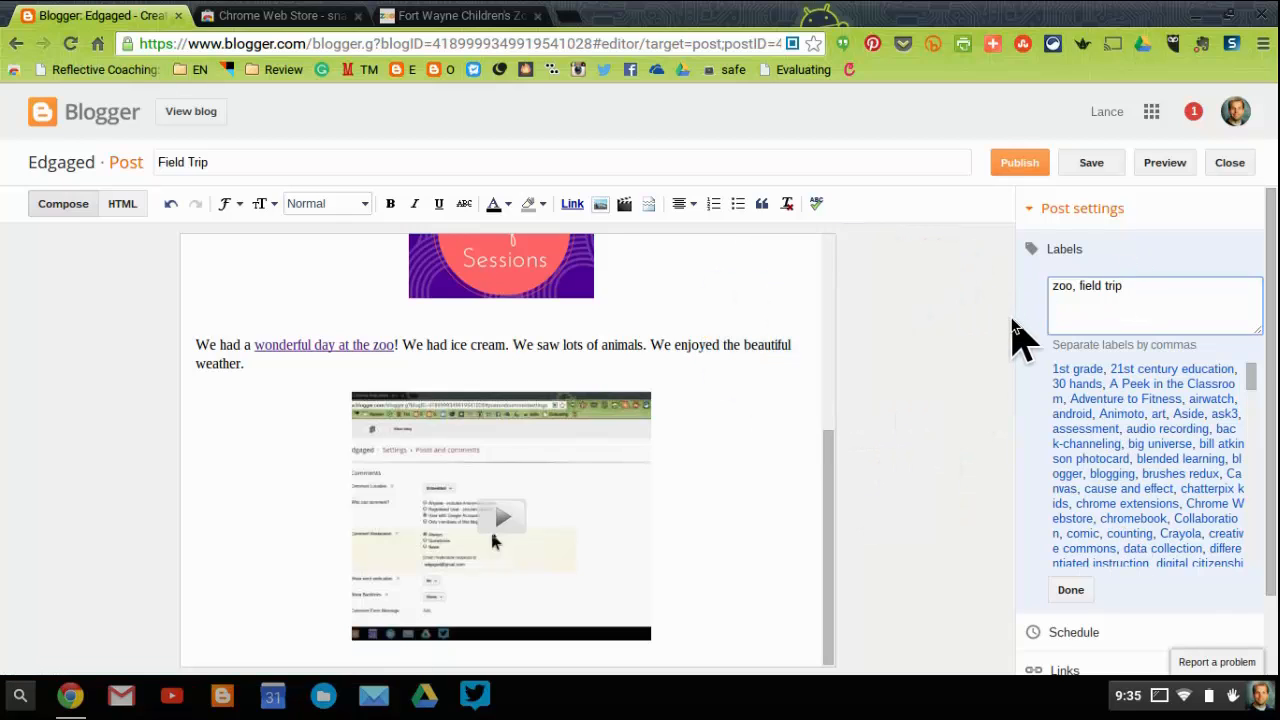
{"action": "left_click", "coordinate": [1070, 592]}
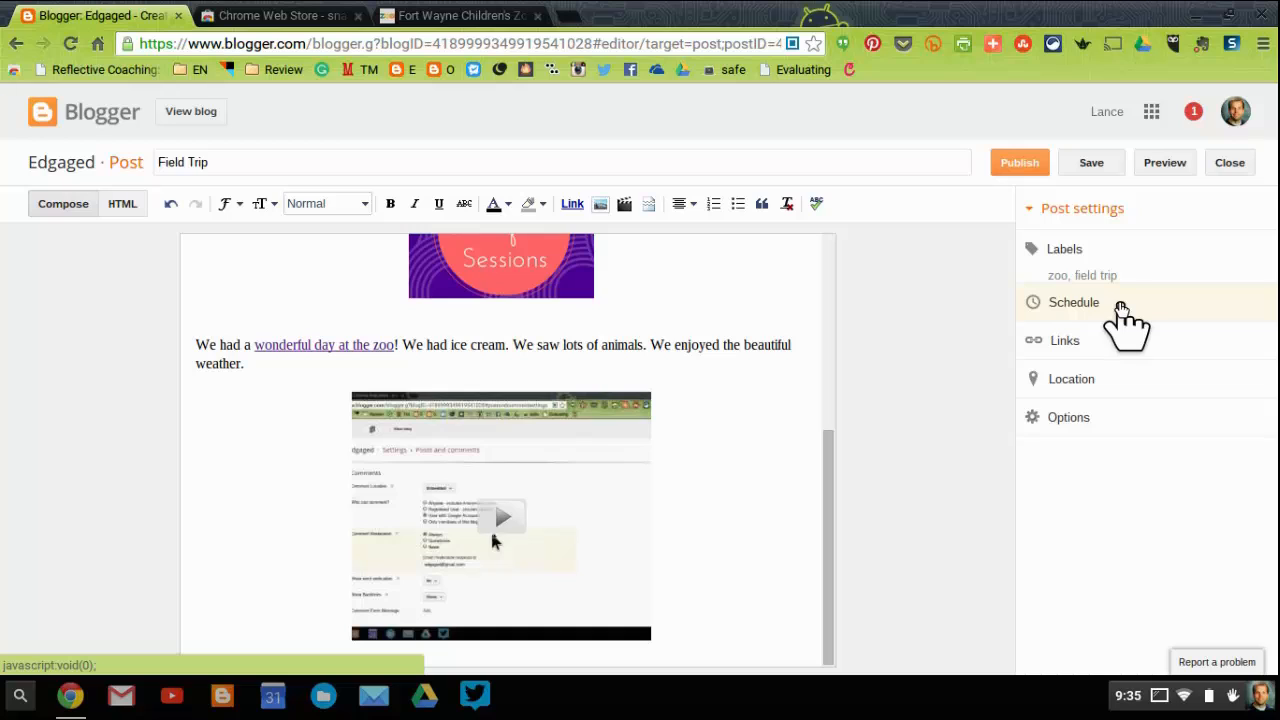
{"action": "left_click", "coordinate": [1121, 306]}
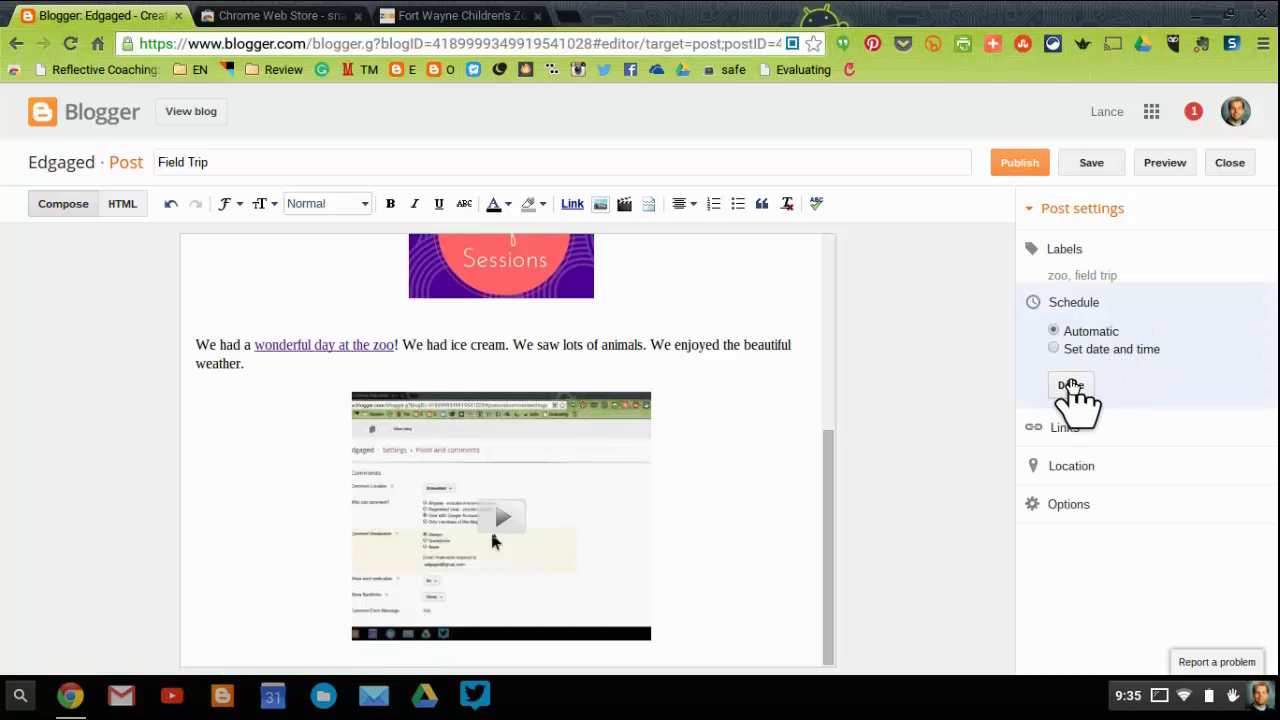
{"action": "left_click", "coordinate": [1070, 386]}
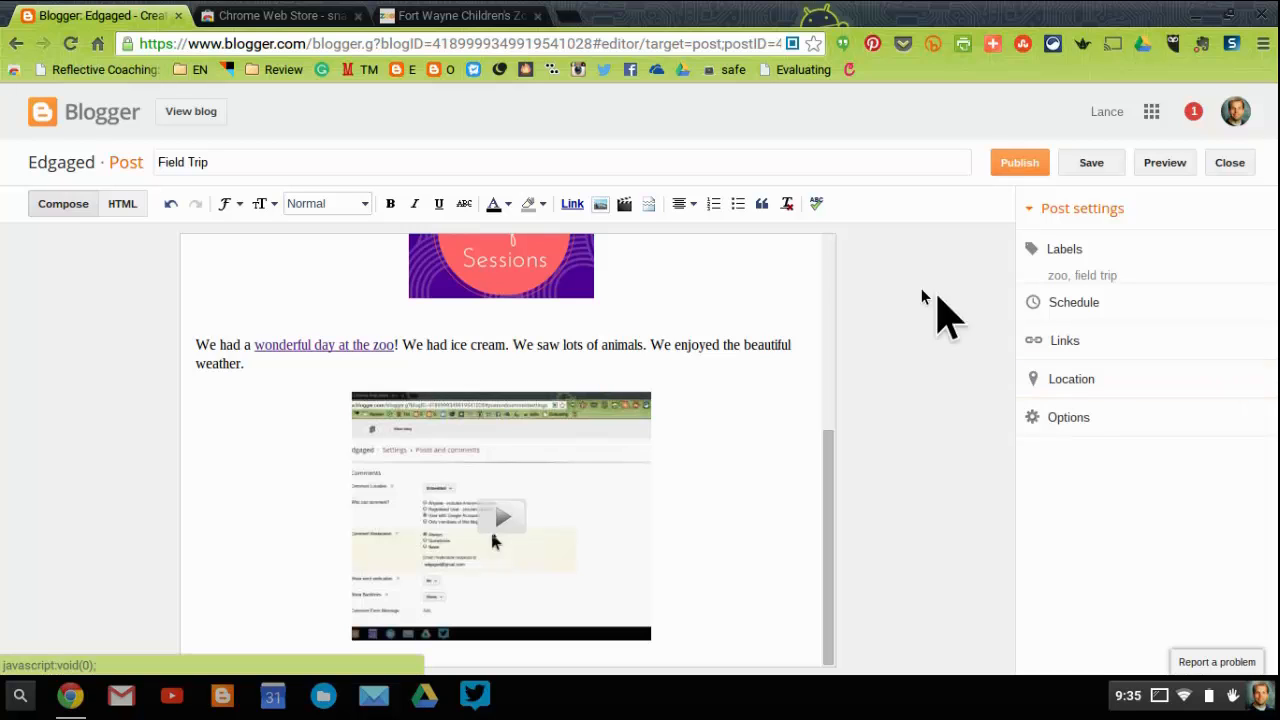
Preview the Field Trip post, look through its images, linked text and video, and close the preview.
{"action": "left_click_drag", "start_coordinate": [826, 455], "coordinate": [829, 246]}
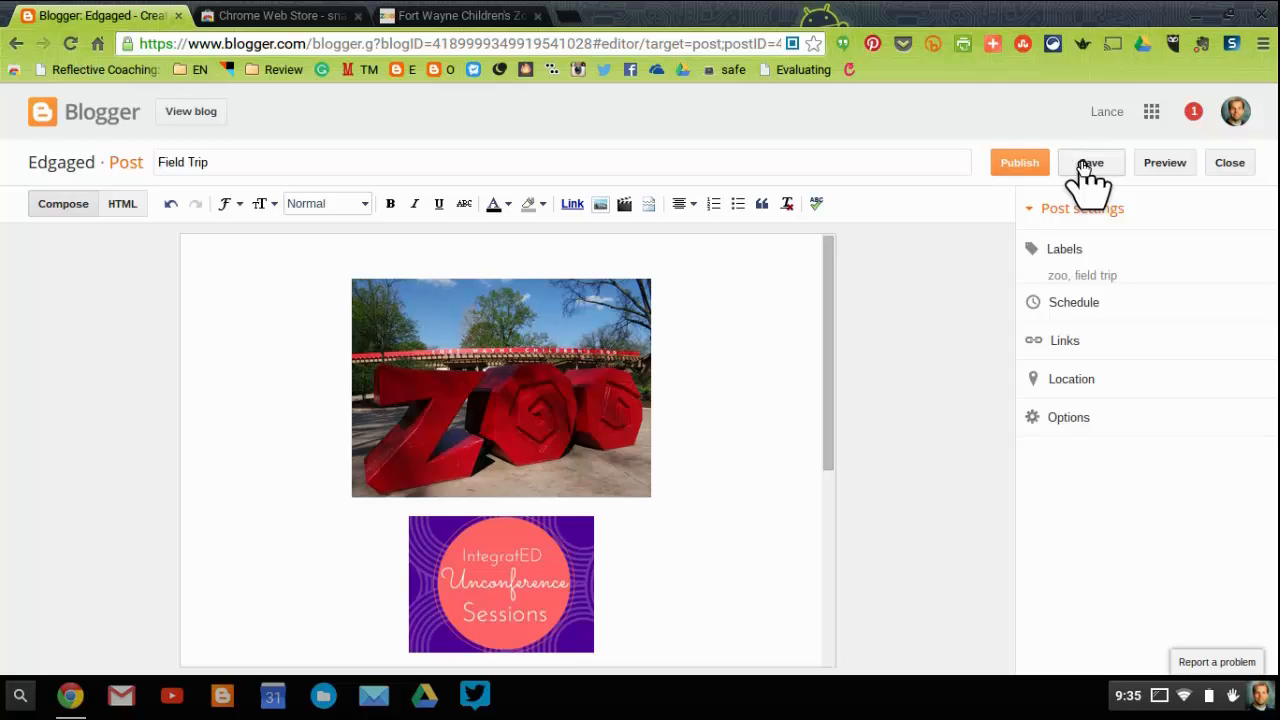
{"action": "left_click", "coordinate": [1155, 166]}
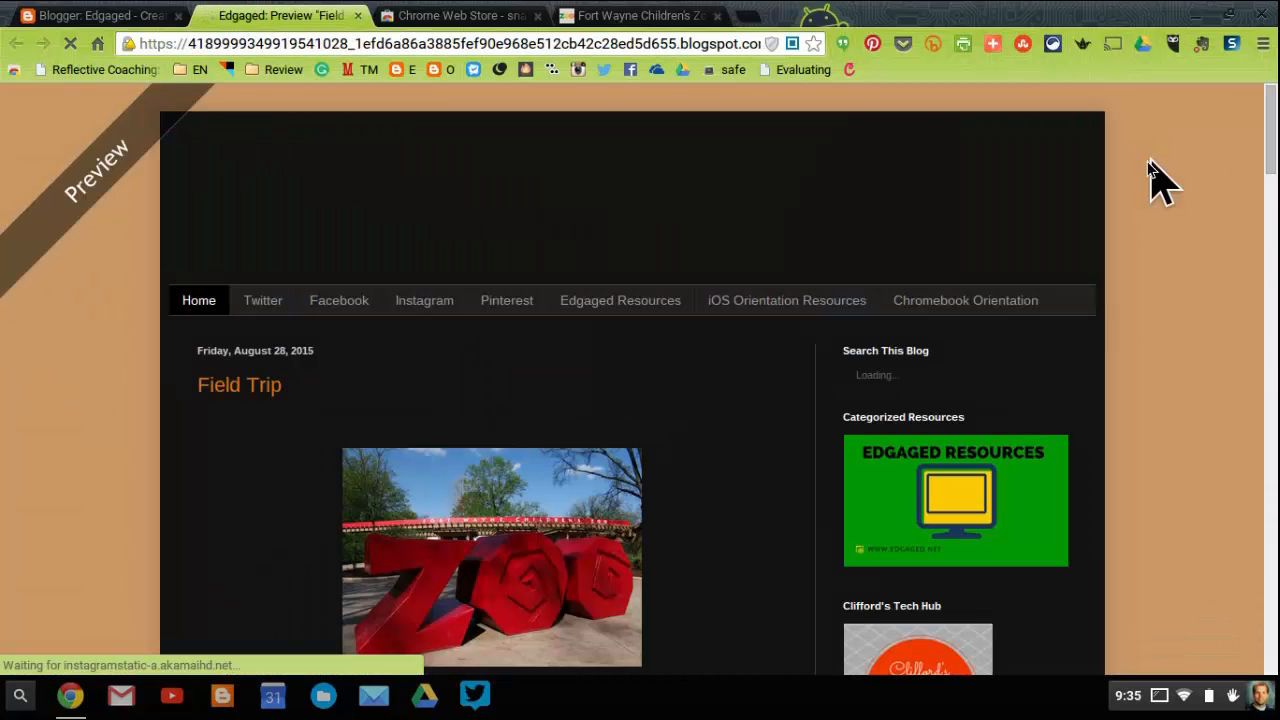
{"action": "scroll", "coordinate": [725, 470], "scroll_direction": "down", "scroll_amount": 2}
{"action": "scroll", "coordinate": [727, 470], "scroll_direction": "down", "scroll_amount": 6}
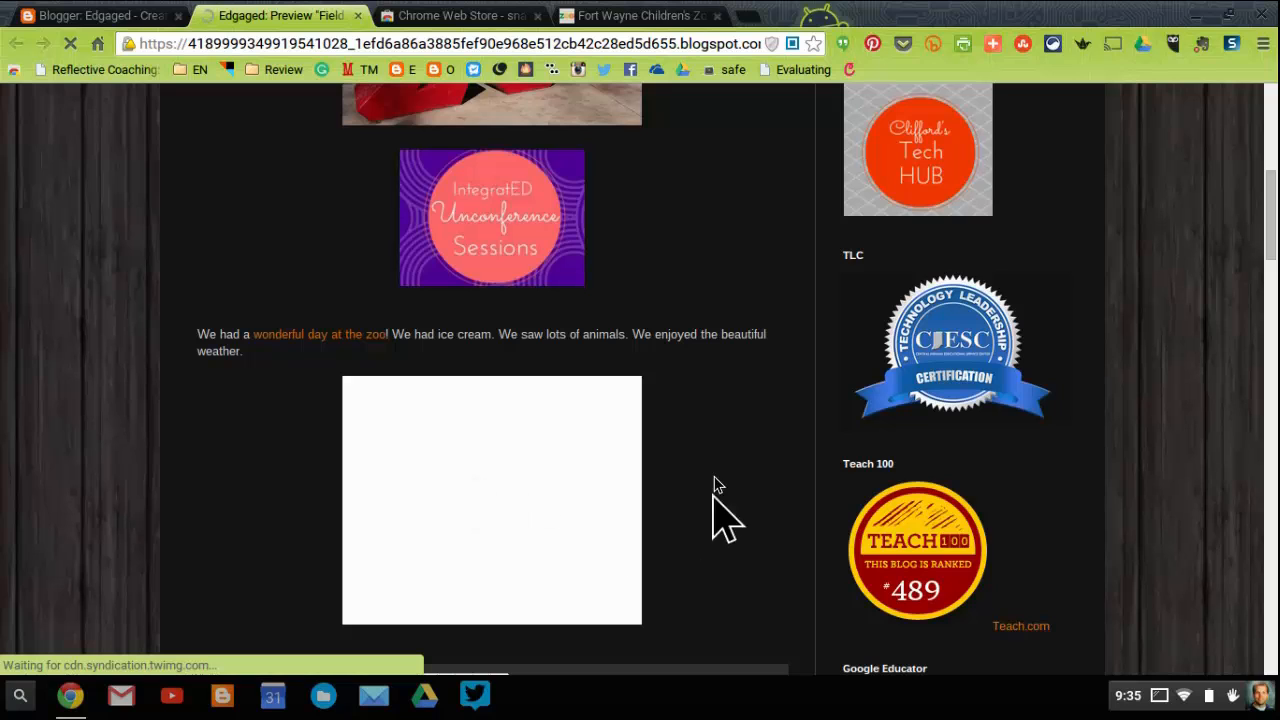
{"action": "scroll", "coordinate": [721, 480], "scroll_direction": "up", "scroll_amount": 1}
{"action": "scroll", "coordinate": [721, 480], "scroll_direction": "down", "scroll_amount": 1}
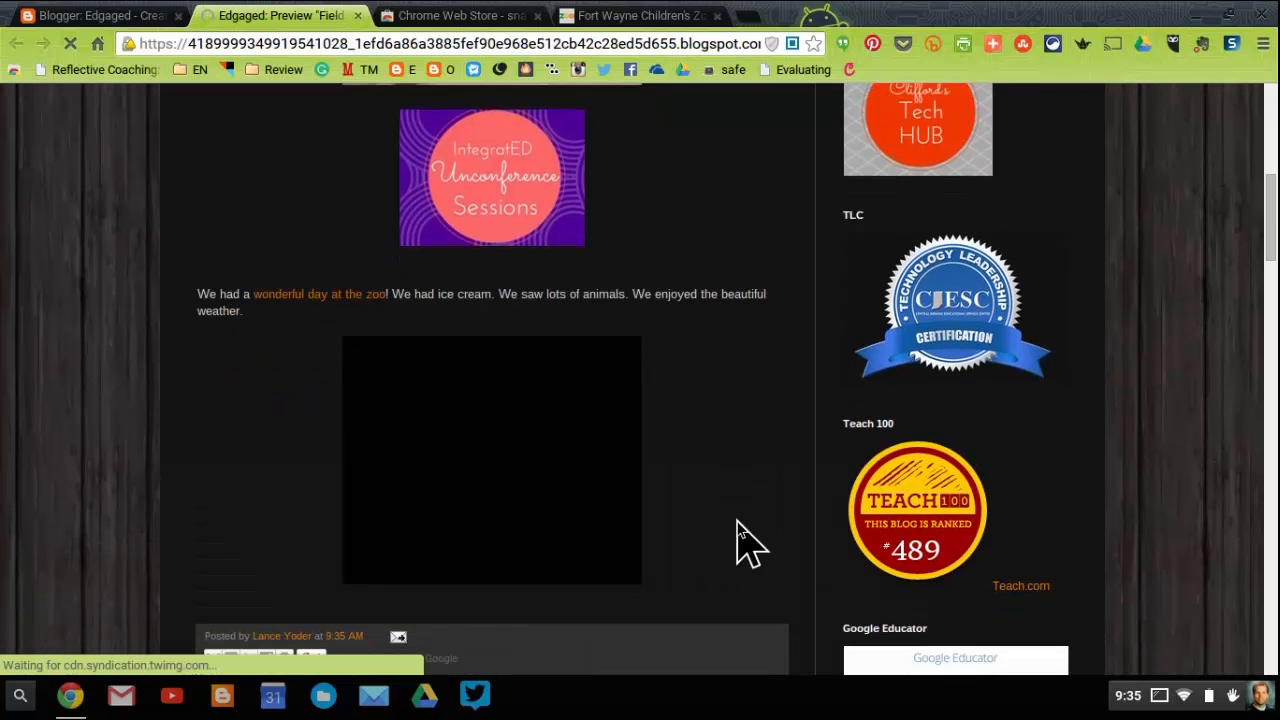
{"action": "scroll", "coordinate": [737, 519], "scroll_direction": "up", "scroll_amount": 5}
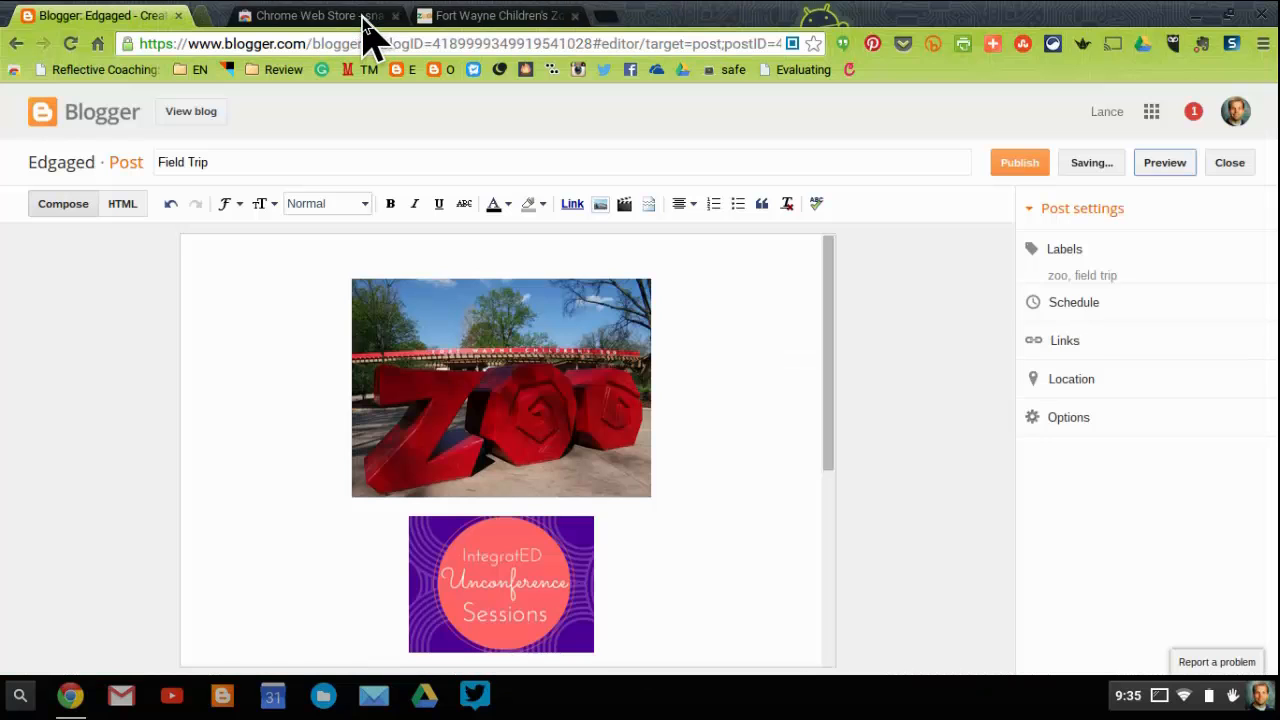
{"action": "left_click", "coordinate": [358, 16]}
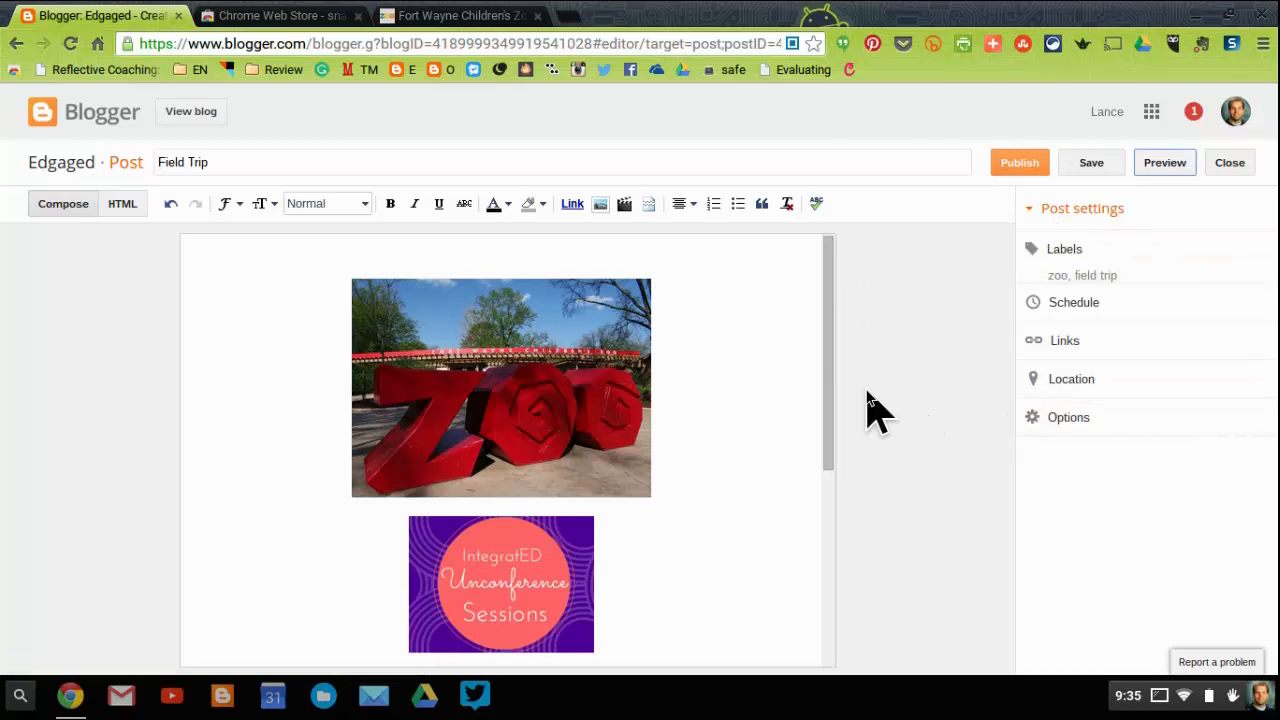
Close the post editor and reopen the Field Trip draft for editing from the post list.
{"action": "left_click", "coordinate": [1240, 165]}
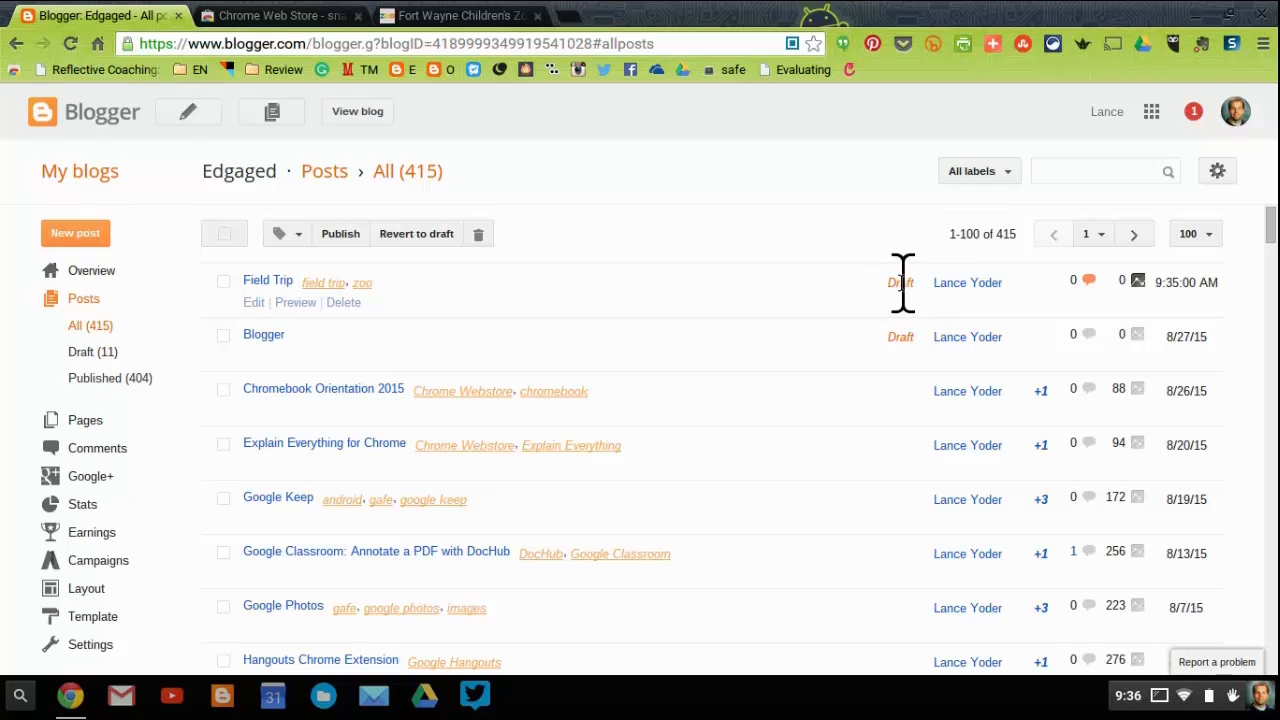
{"action": "left_click", "coordinate": [255, 303]}
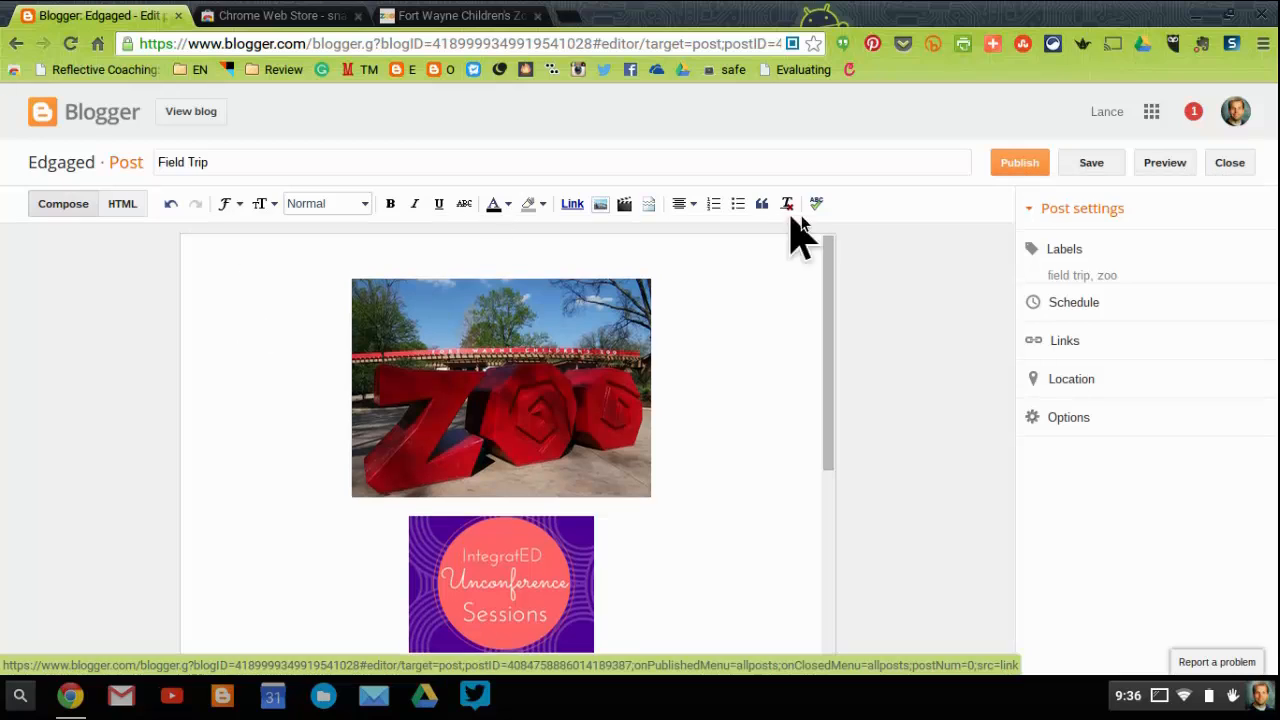